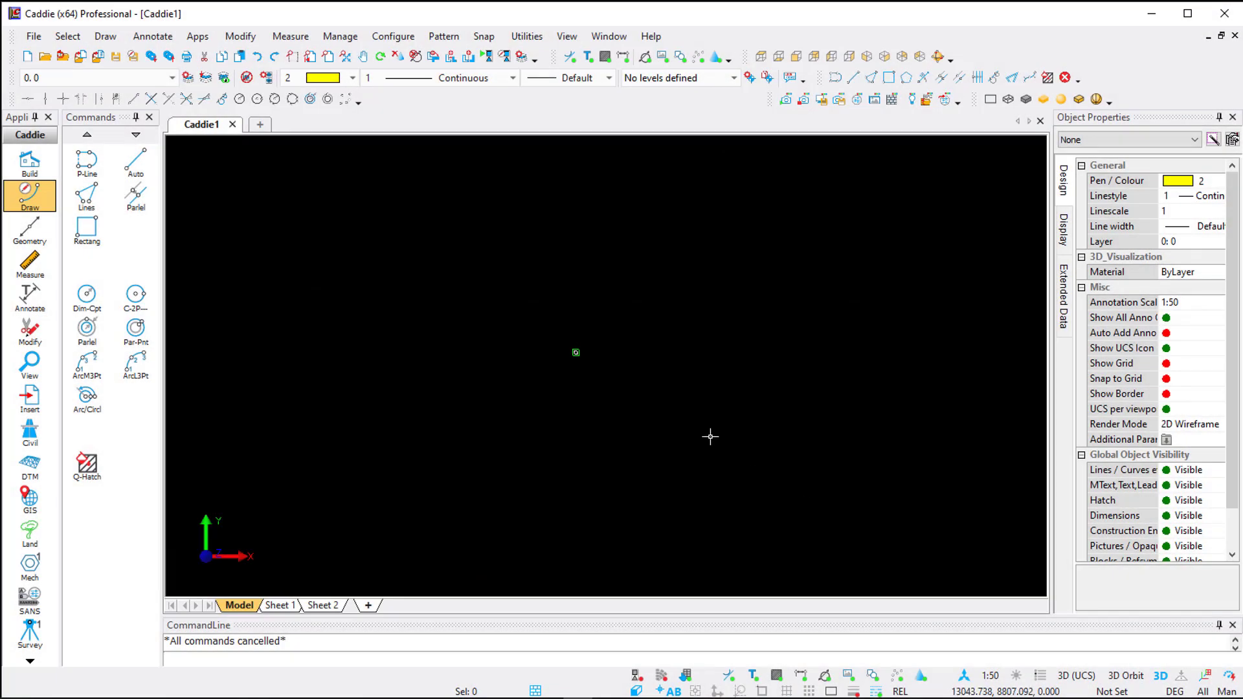
Browse the Draw application's command list in the first window without starting a command
{"action": "left_click", "coordinate": [29, 199]}
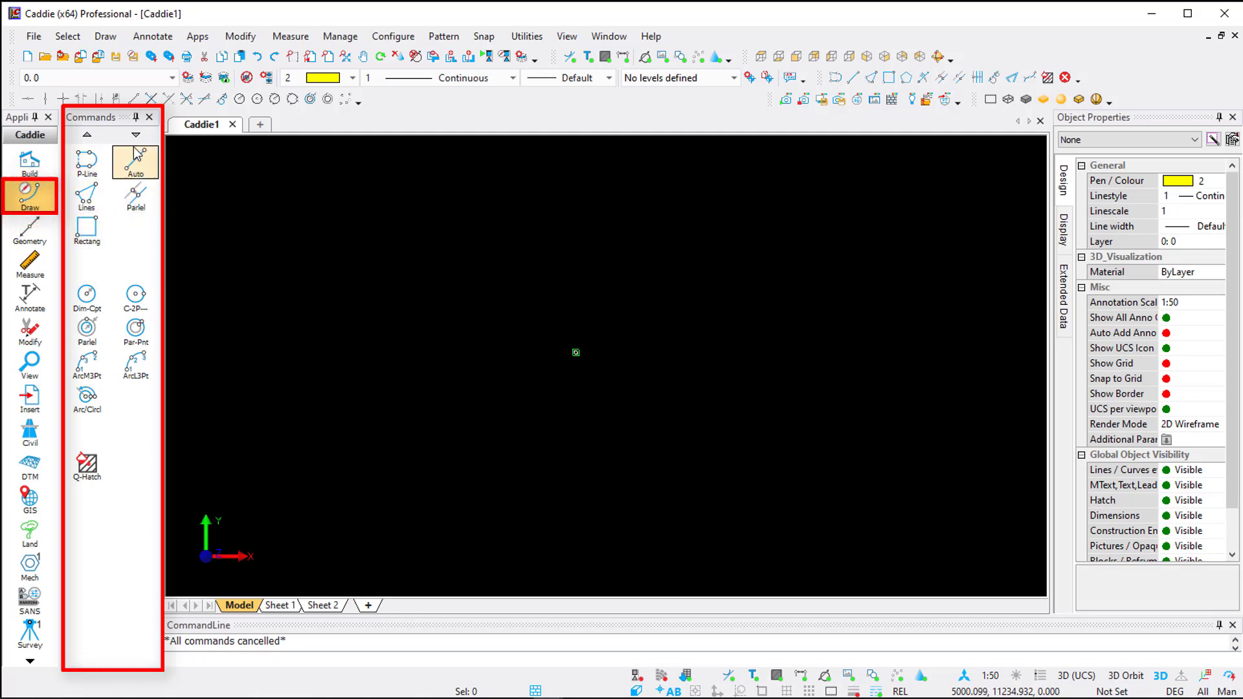
{"action": "left_click", "coordinate": [106, 36]}
{"action": "mouse_move", "coordinate": [138, 55]}
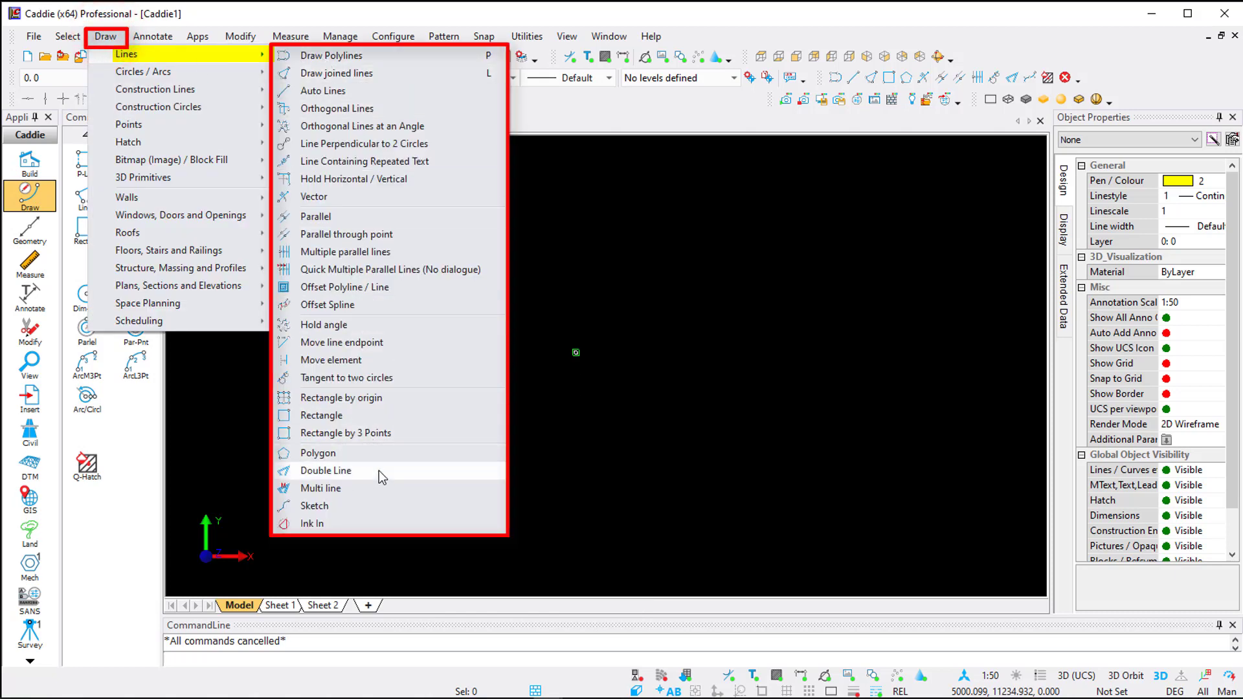
{"action": "key", "text": "Escape"}
{"action": "key", "text": "Escape"}
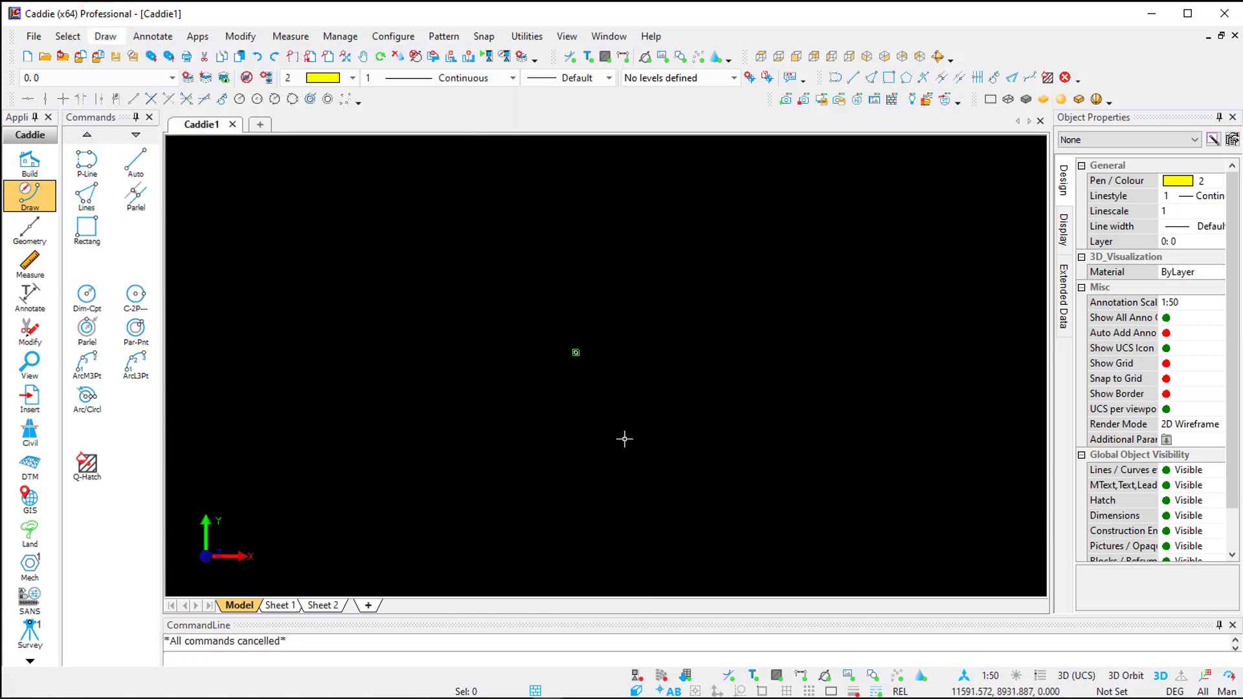
In the second Caddie window, view the LINES, CURVE and CnLIN tools, then return to the first window
{"action": "left_click", "coordinate": [629, 673]}
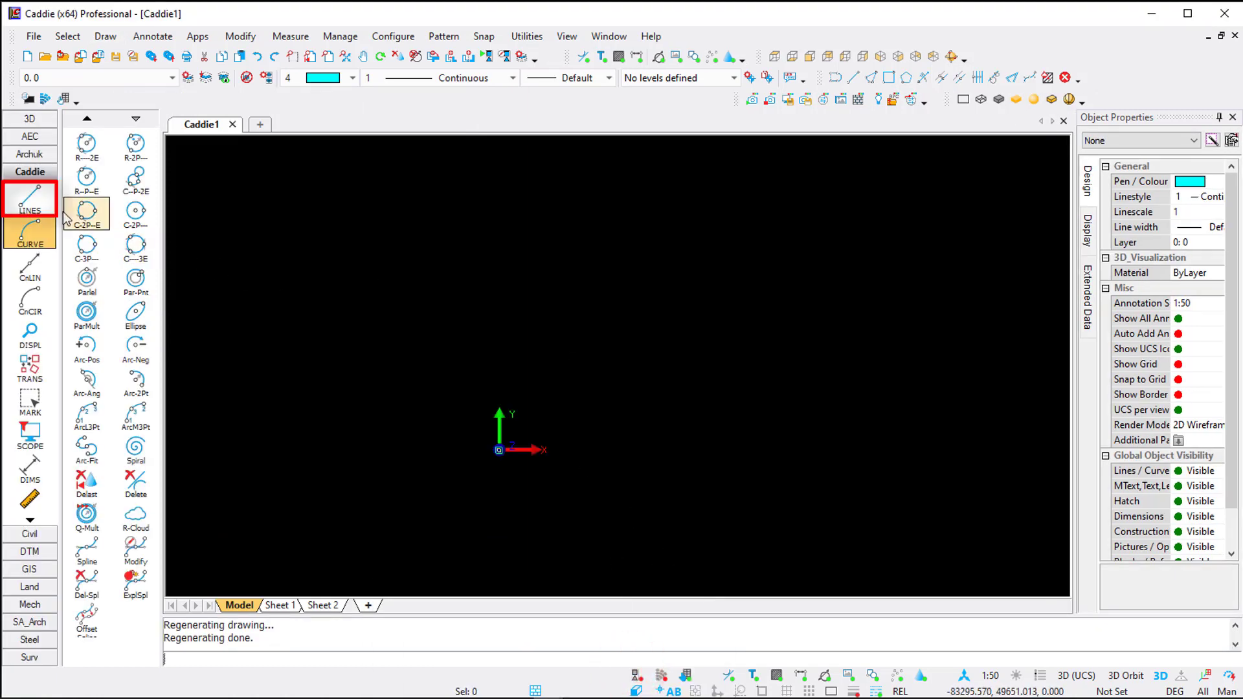
{"action": "left_click", "coordinate": [28, 202]}
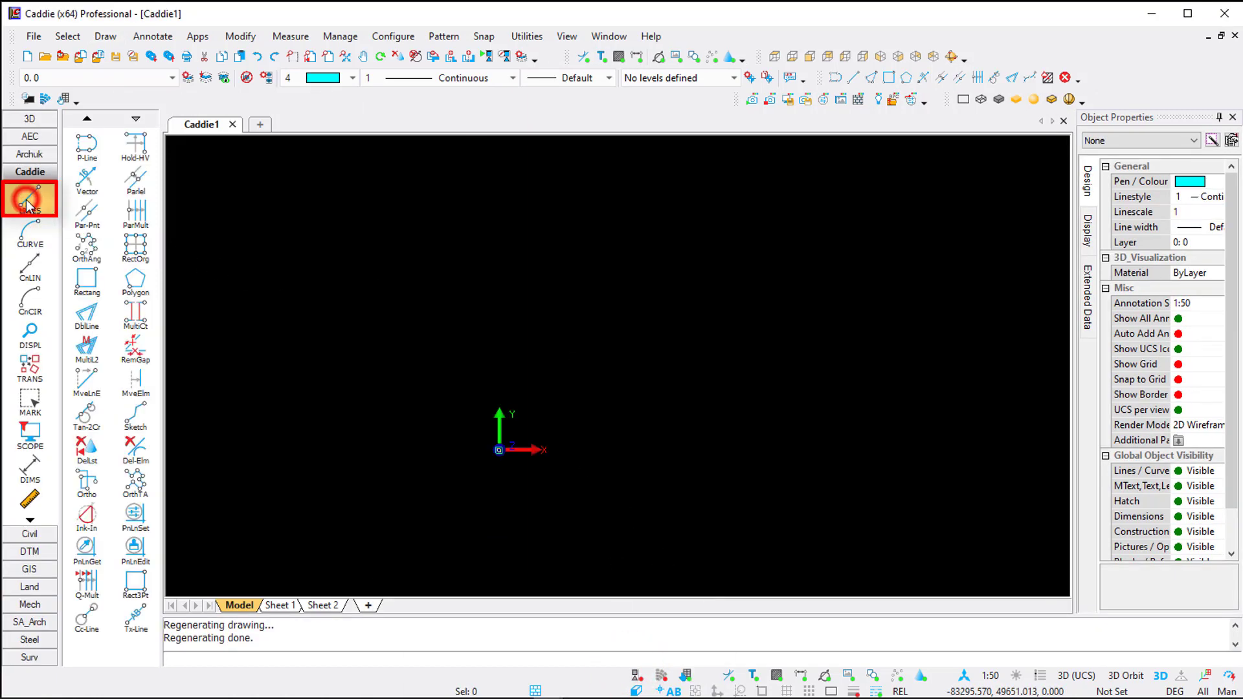
{"action": "left_click", "coordinate": [28, 234]}
{"action": "left_click", "coordinate": [28, 269]}
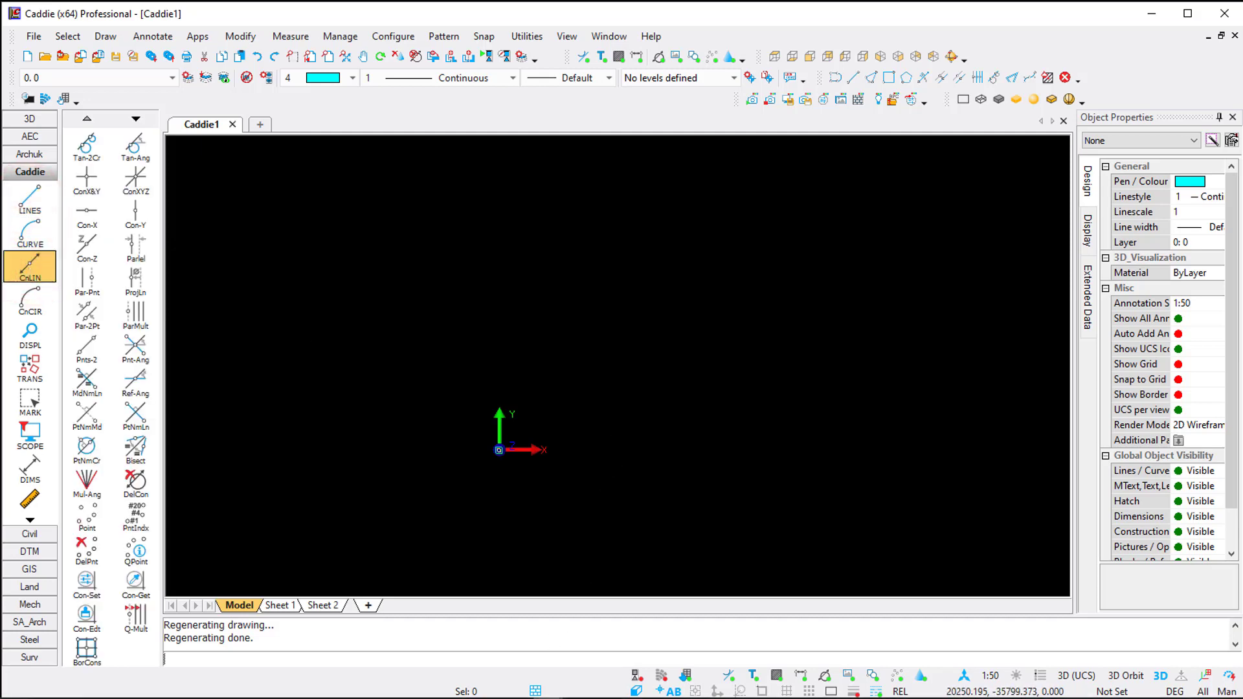
{"action": "left_click", "coordinate": [484, 673]}
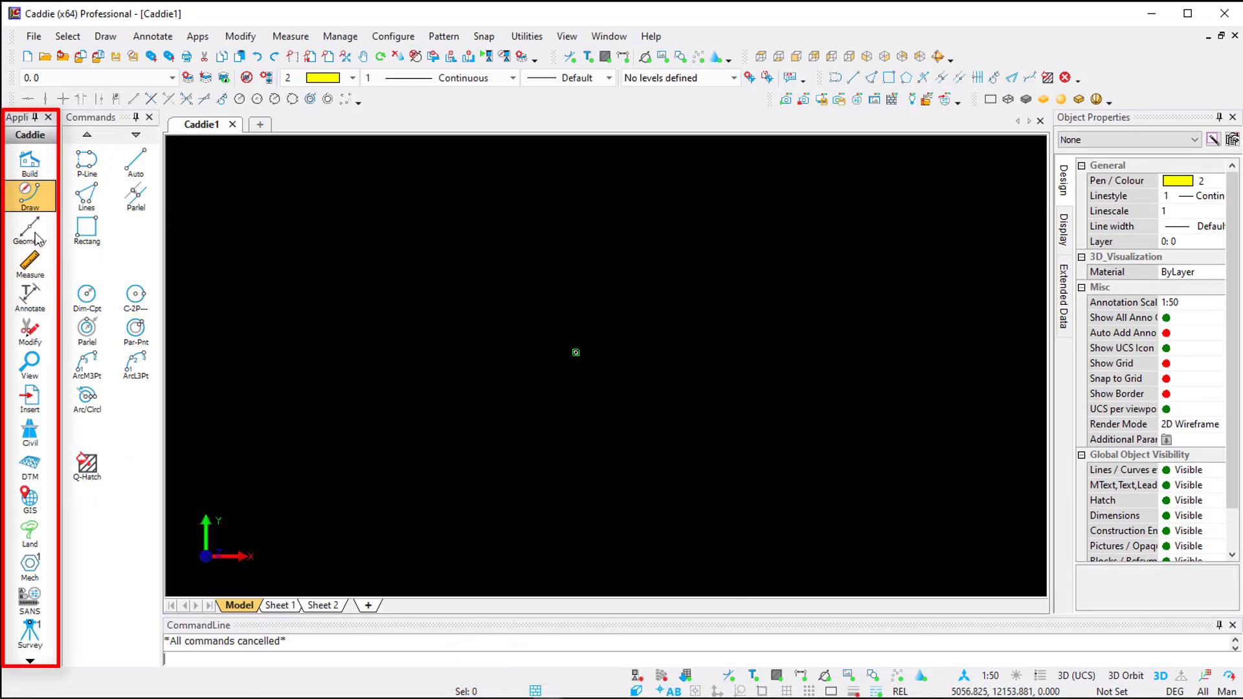
{"action": "right_click", "coordinate": [41, 206]}
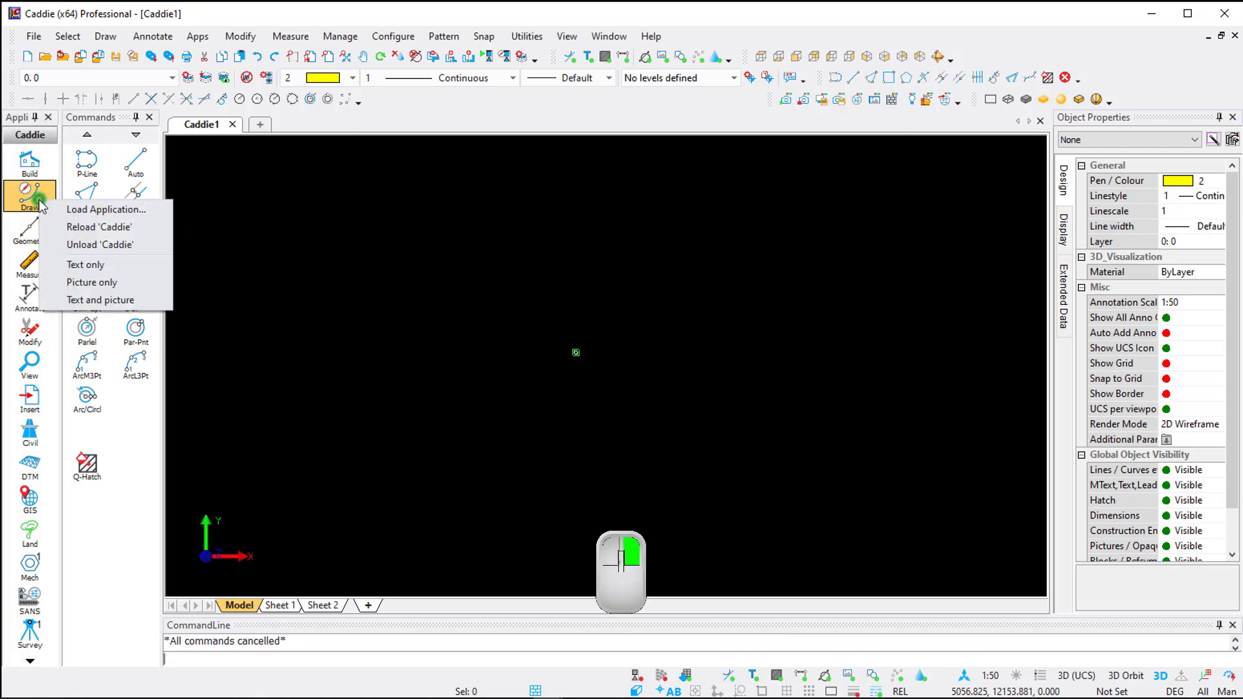
{"action": "left_click", "coordinate": [115, 267]}
{"action": "right_click", "coordinate": [28, 169]}
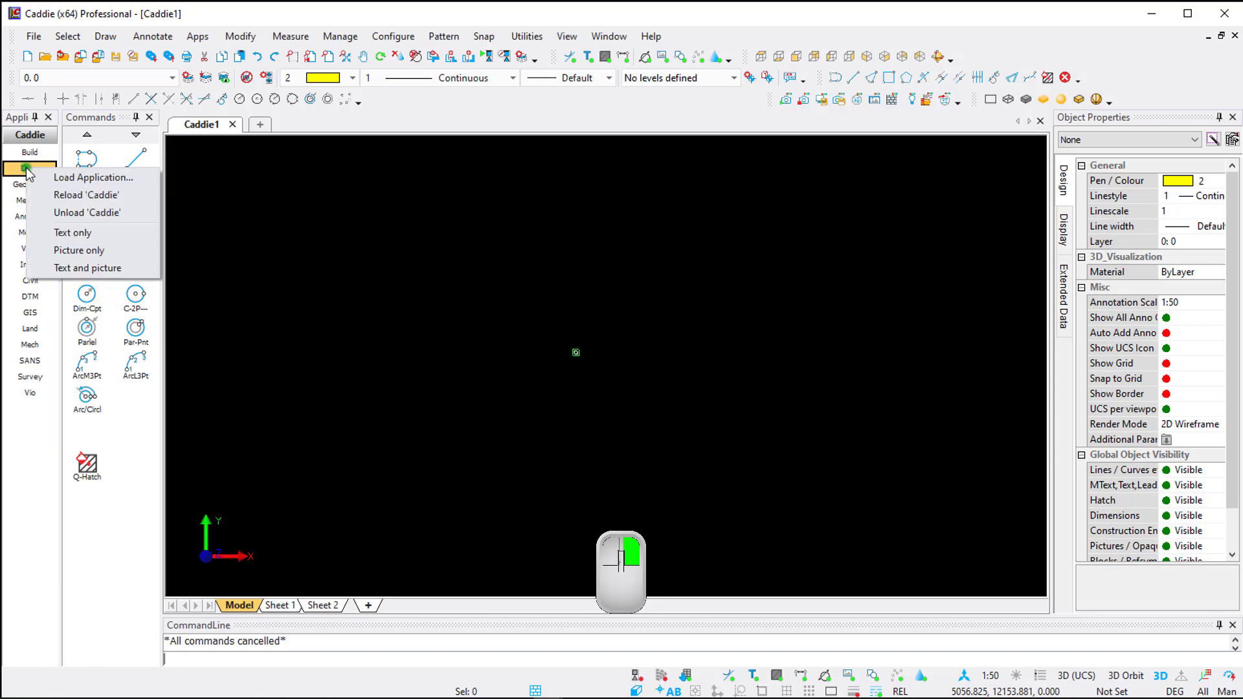
{"action": "left_click", "coordinate": [91, 251]}
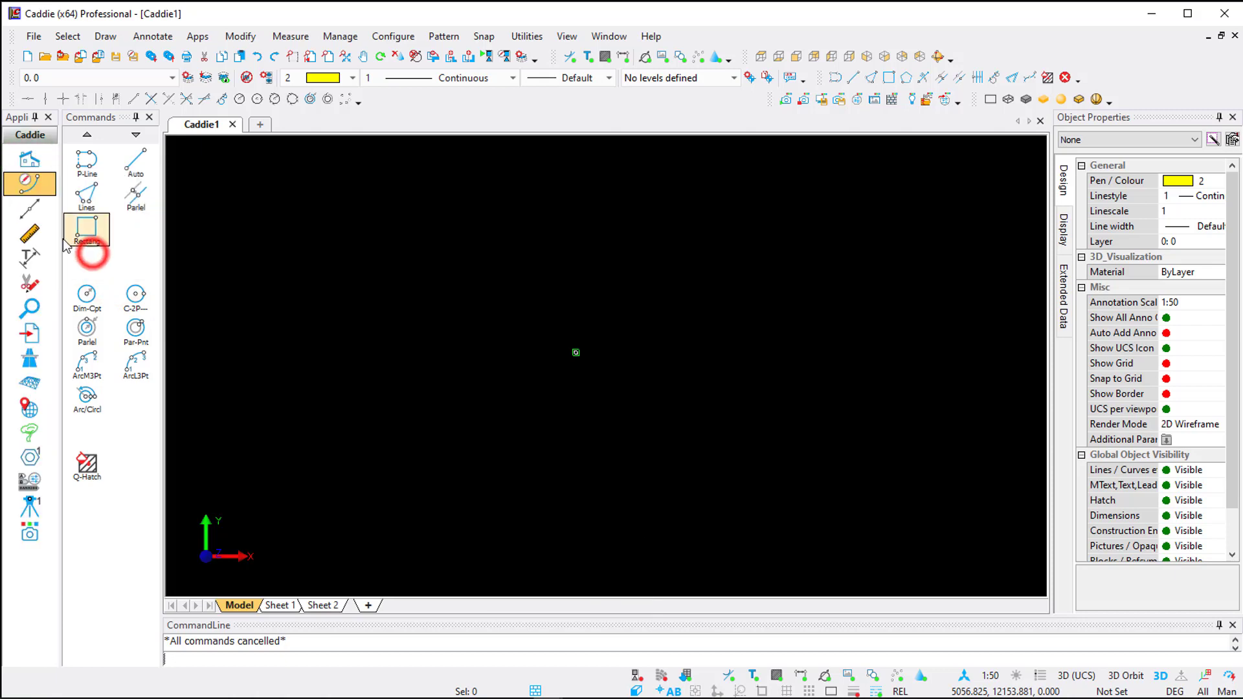
{"action": "right_click", "coordinate": [42, 193]}
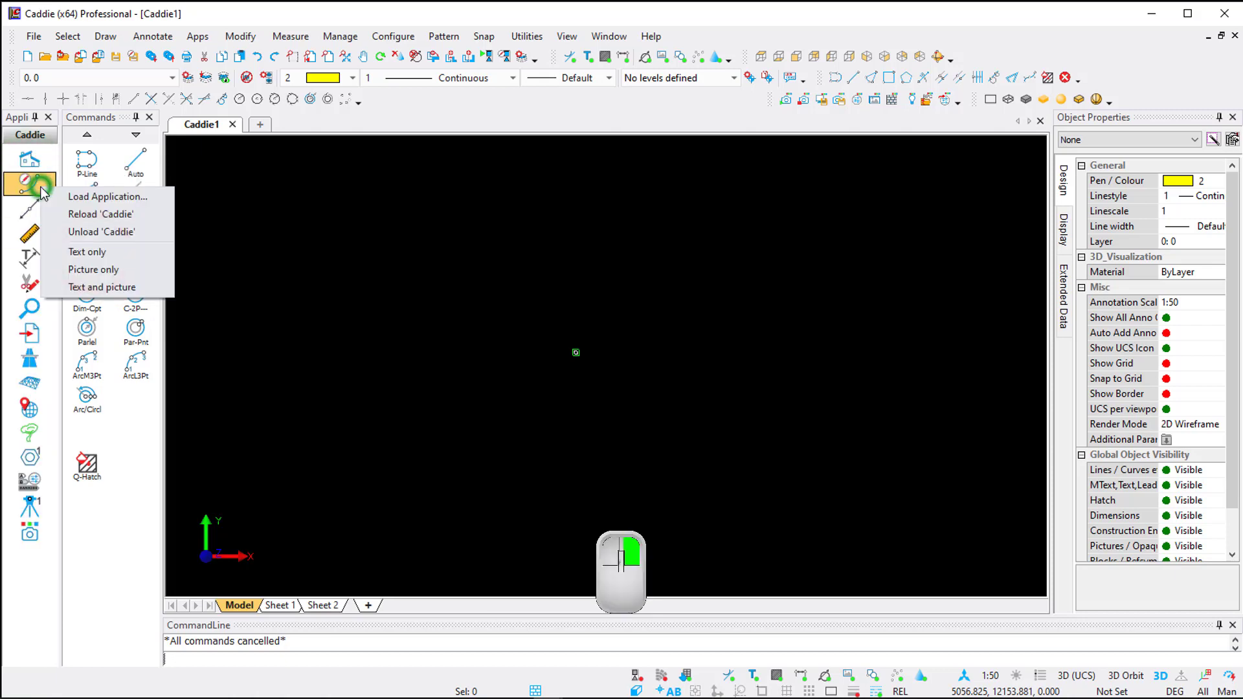
{"action": "left_click", "coordinate": [138, 291]}
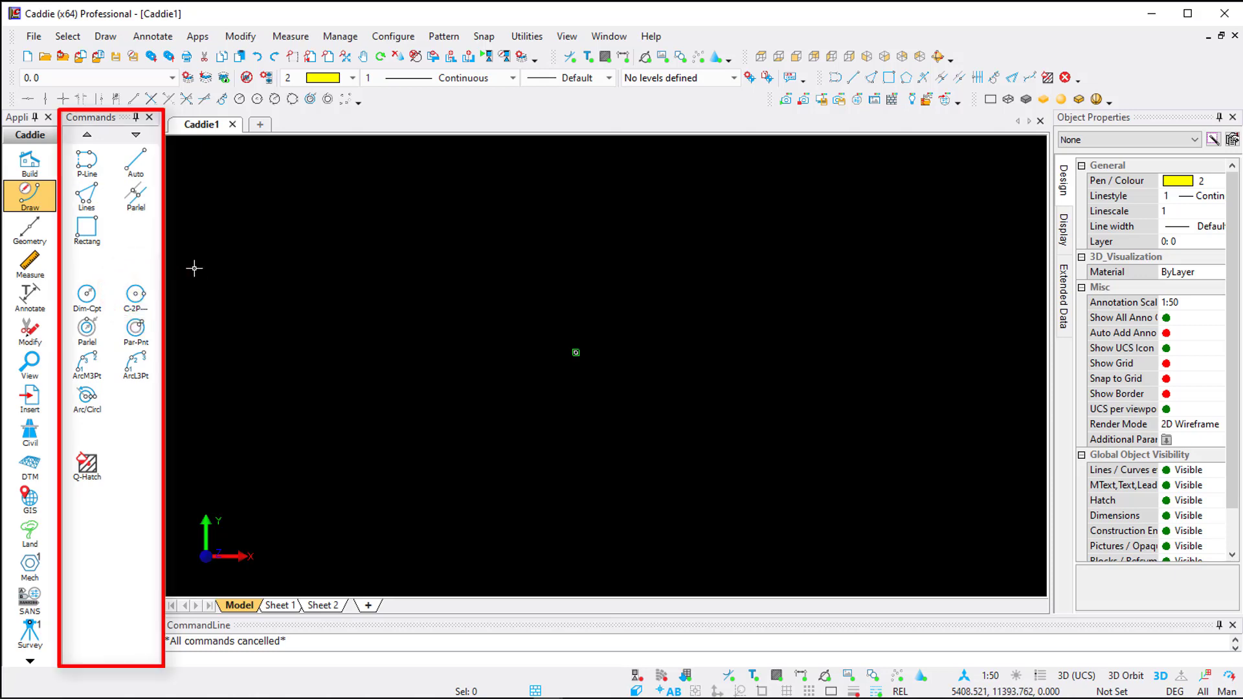
{"action": "right_click", "coordinate": [132, 169]}
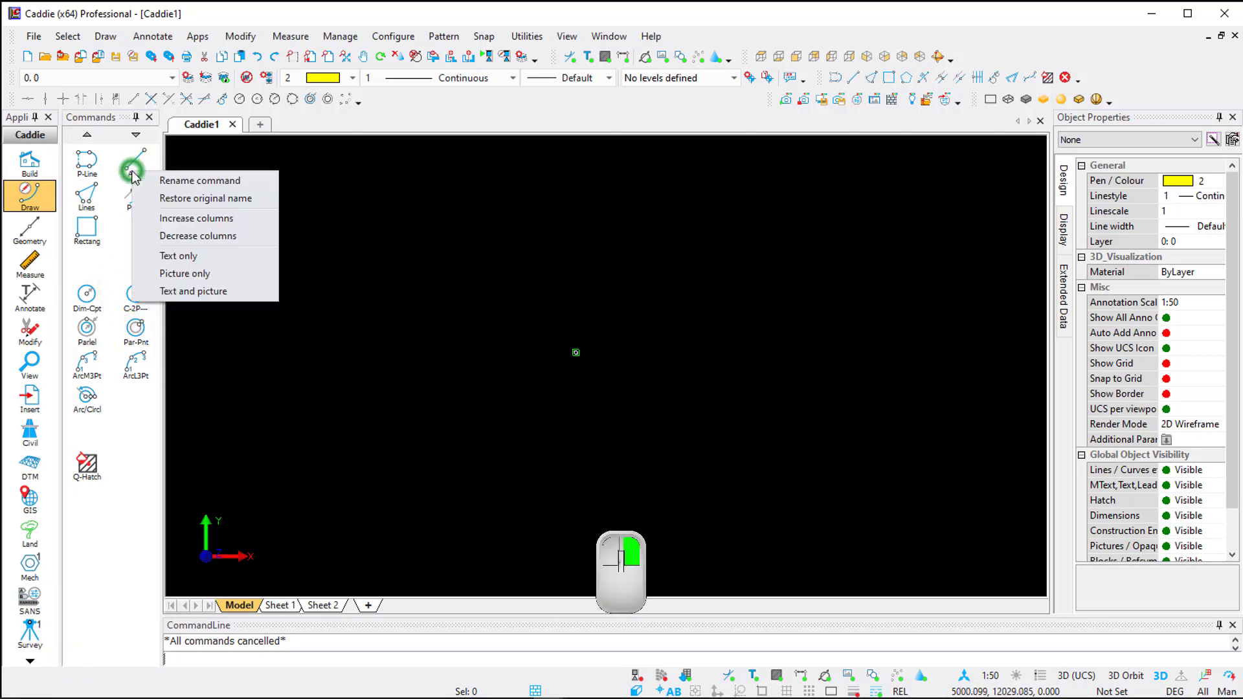
{"action": "left_click", "coordinate": [195, 257]}
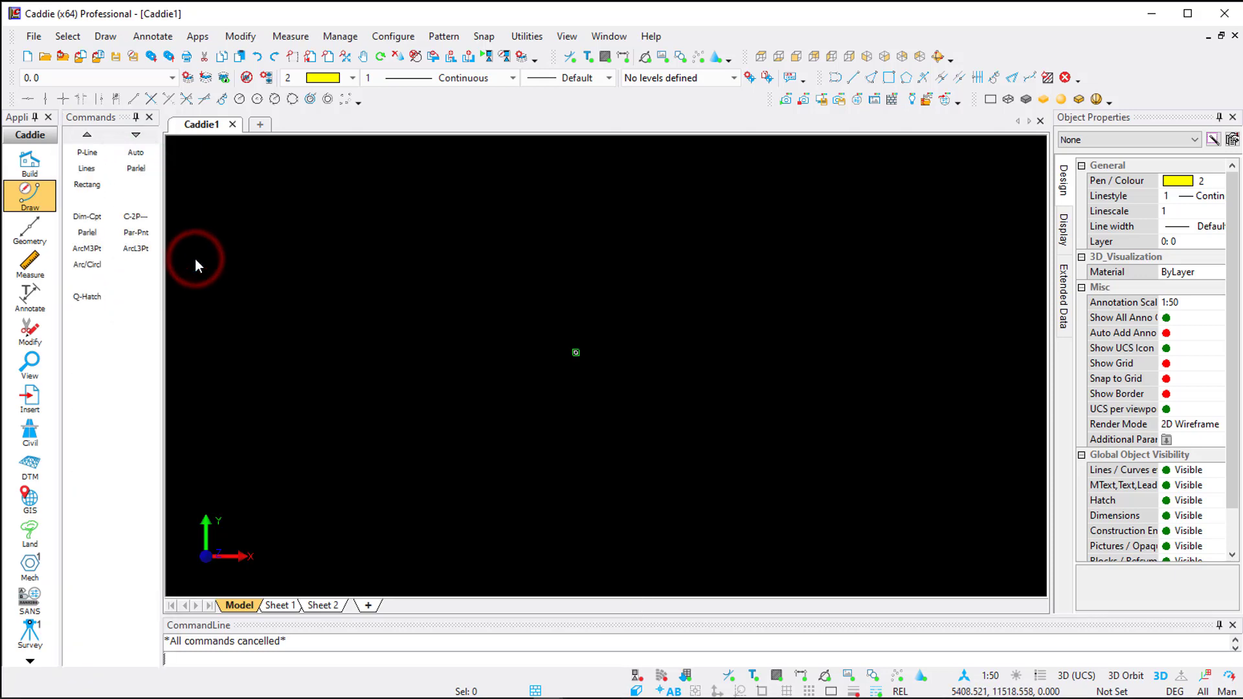
{"action": "right_click", "coordinate": [138, 170]}
{"action": "left_click", "coordinate": [198, 269]}
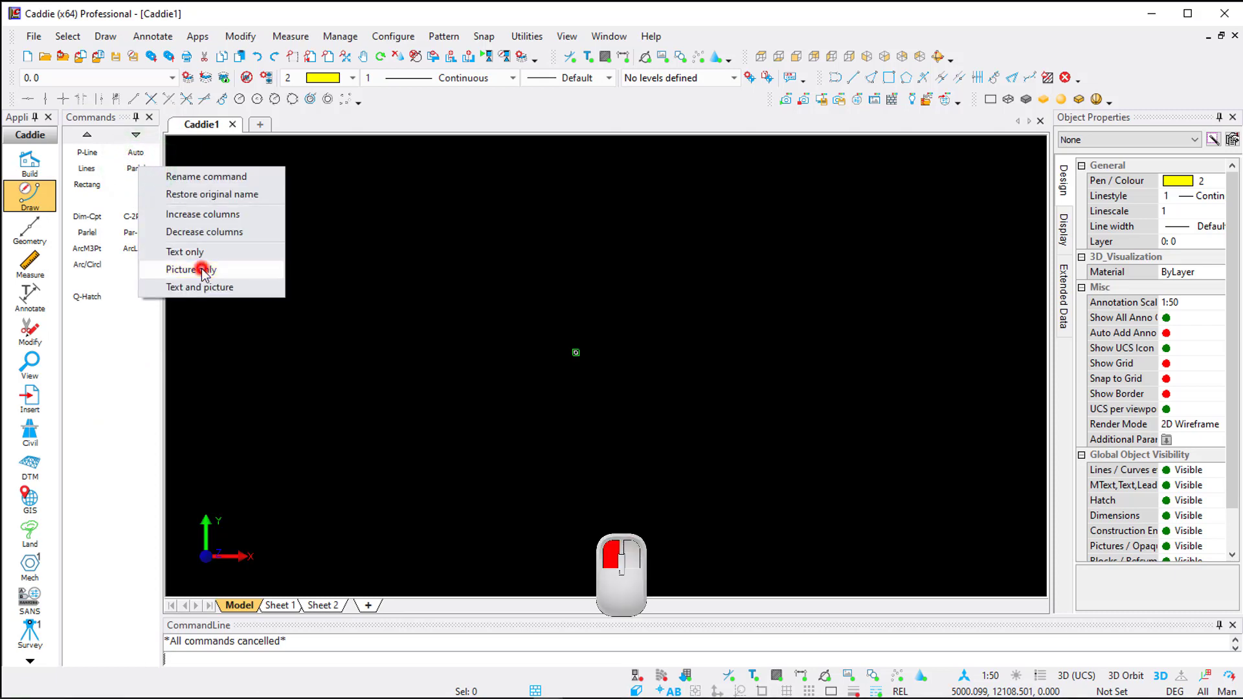
{"action": "right_click", "coordinate": [140, 187]}
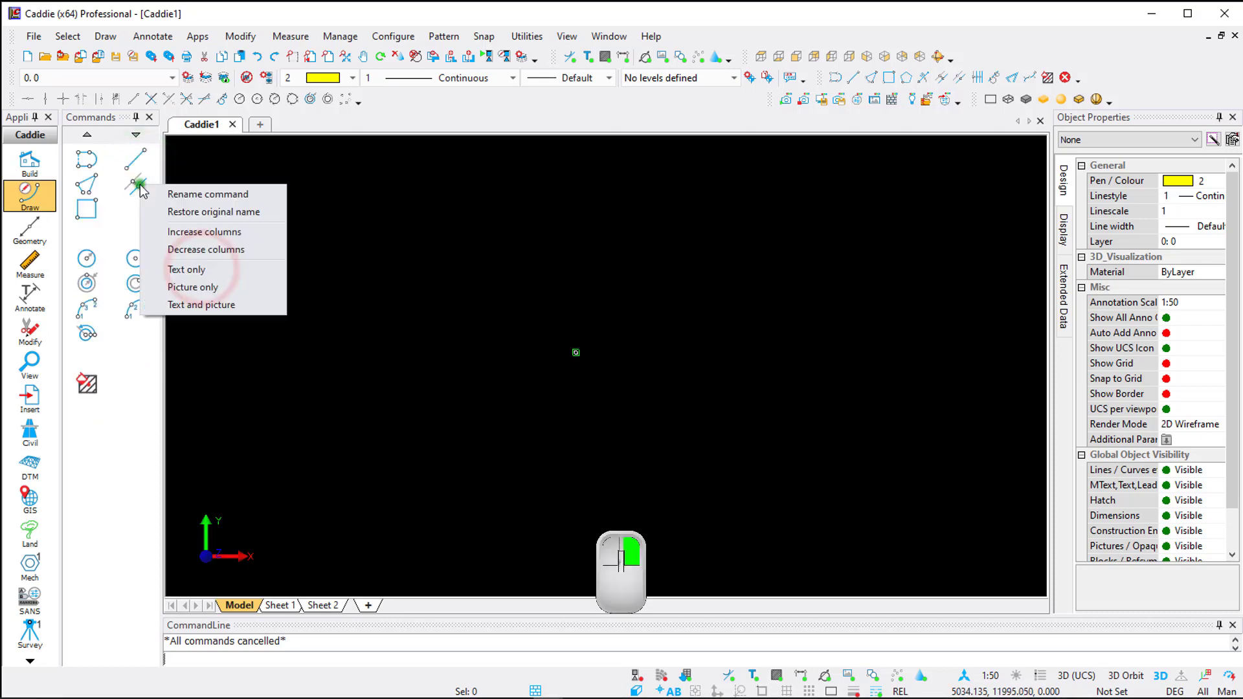
{"action": "left_click", "coordinate": [201, 304]}
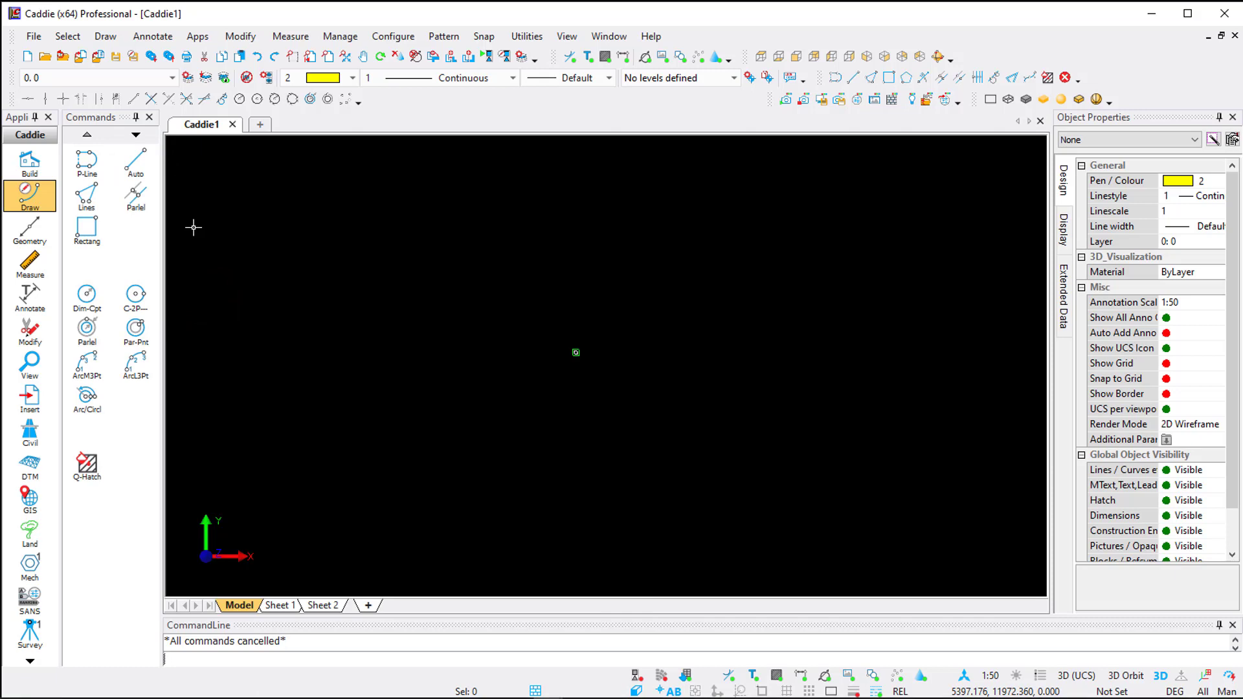
{"action": "left_click", "coordinate": [49, 118]}
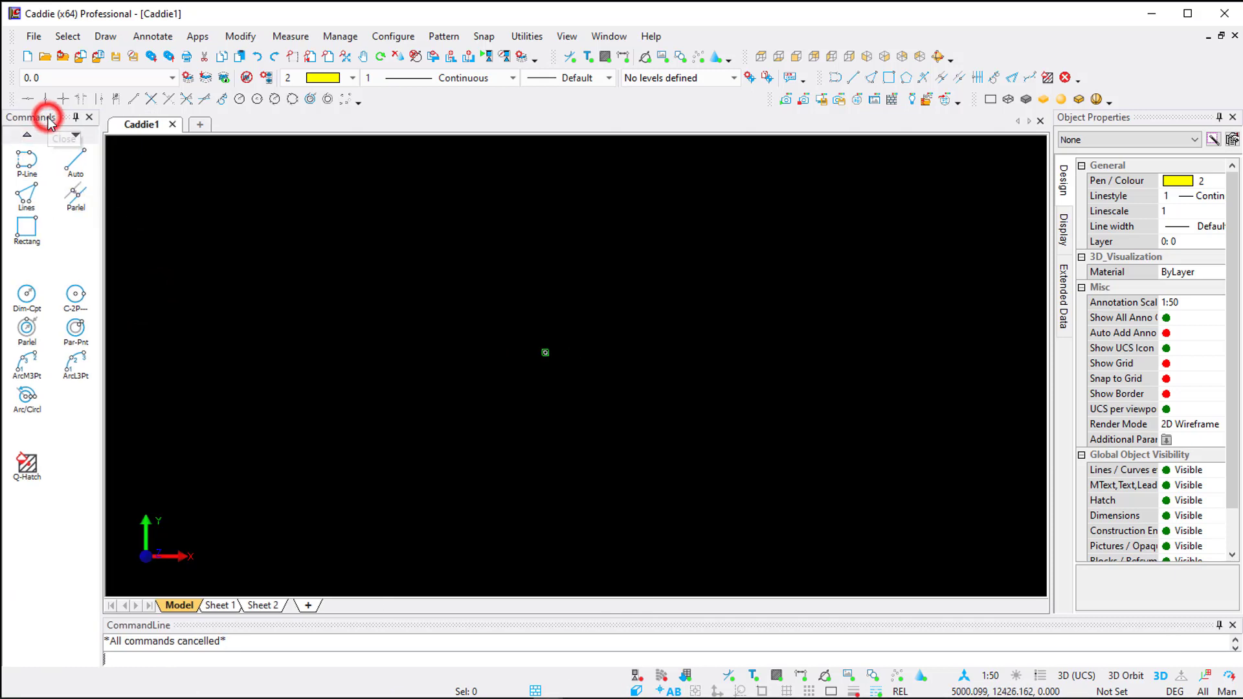
{"action": "left_click", "coordinate": [91, 118]}
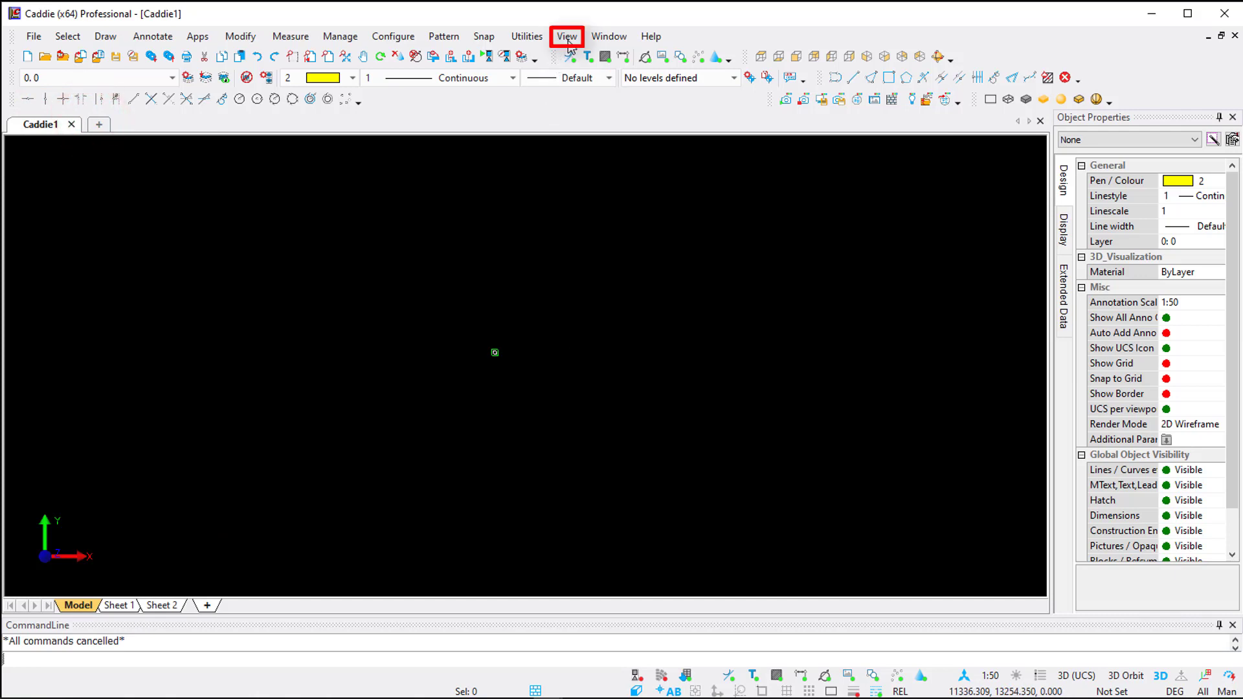
{"action": "left_click", "coordinate": [567, 37]}
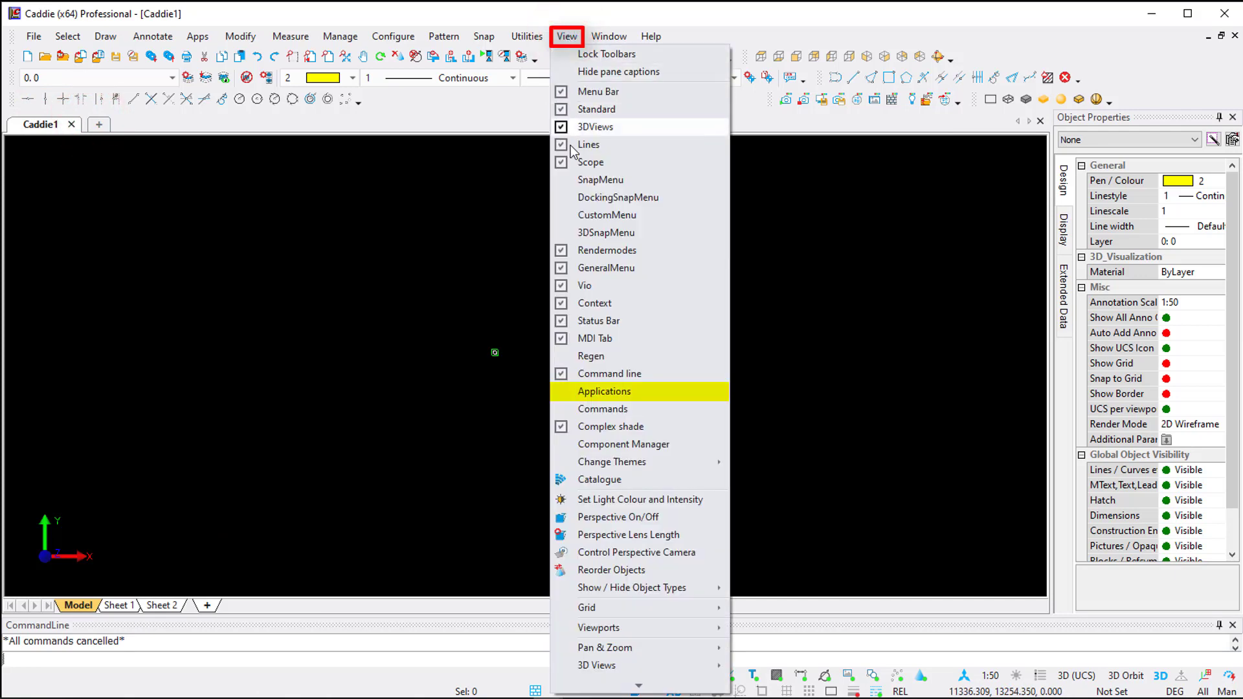
{"action": "left_click", "coordinate": [561, 394]}
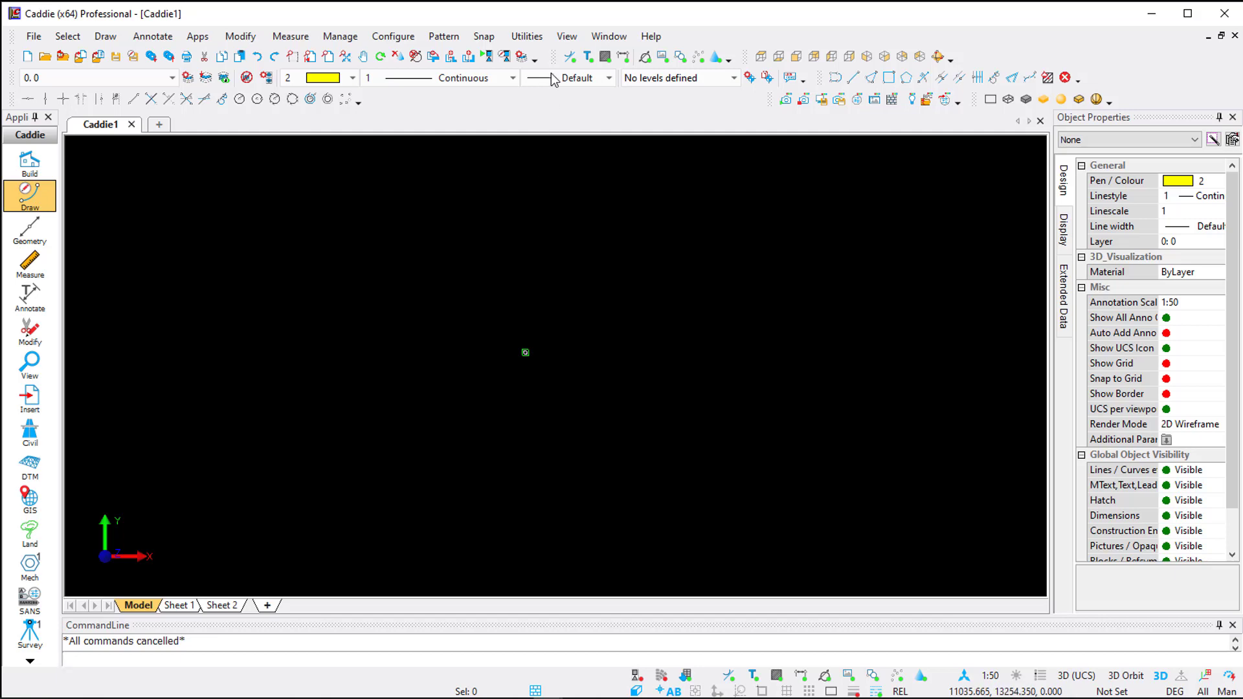
{"action": "left_click", "coordinate": [566, 38]}
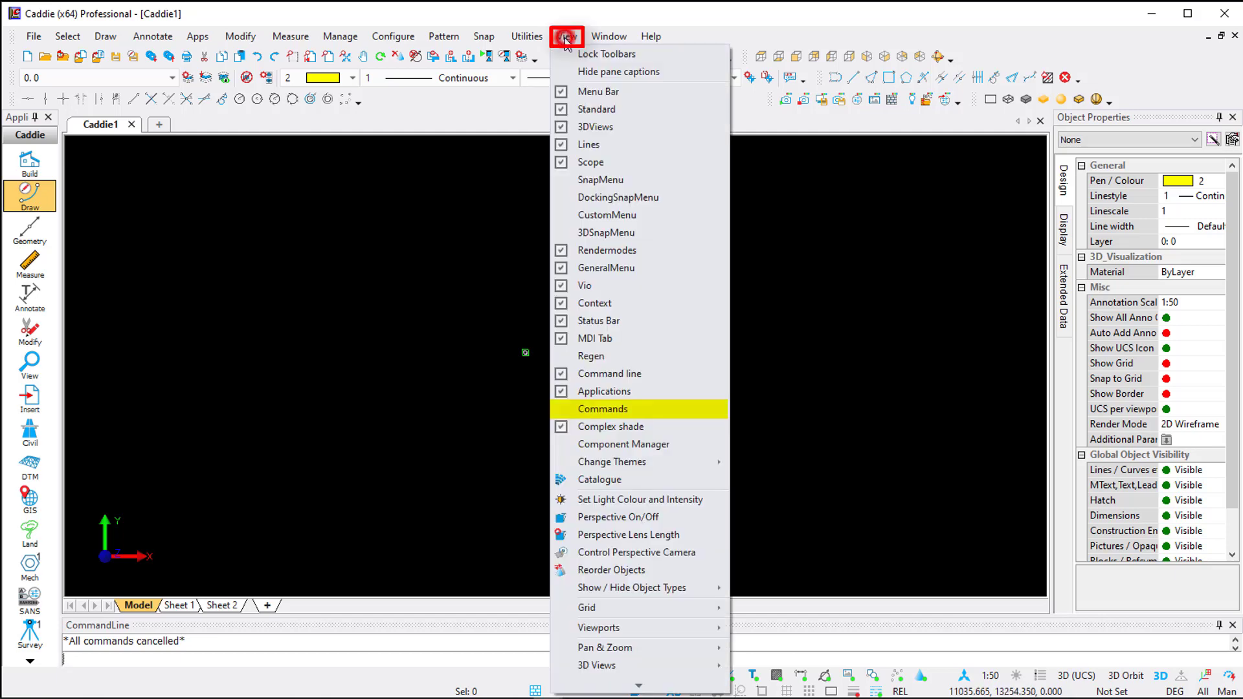
{"action": "left_click", "coordinate": [562, 410]}
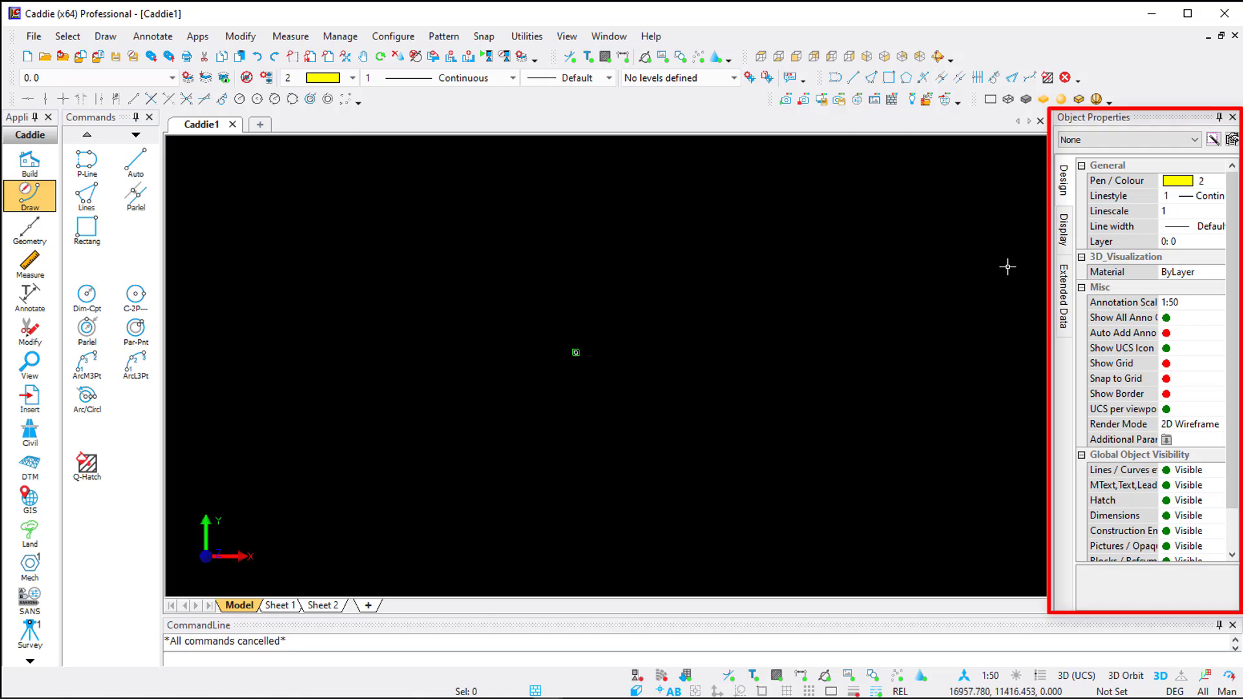
Toggle the Object Properties panel off and on, then open and close the furniture Catalogue panel
{"action": "left_click", "coordinate": [1233, 118]}
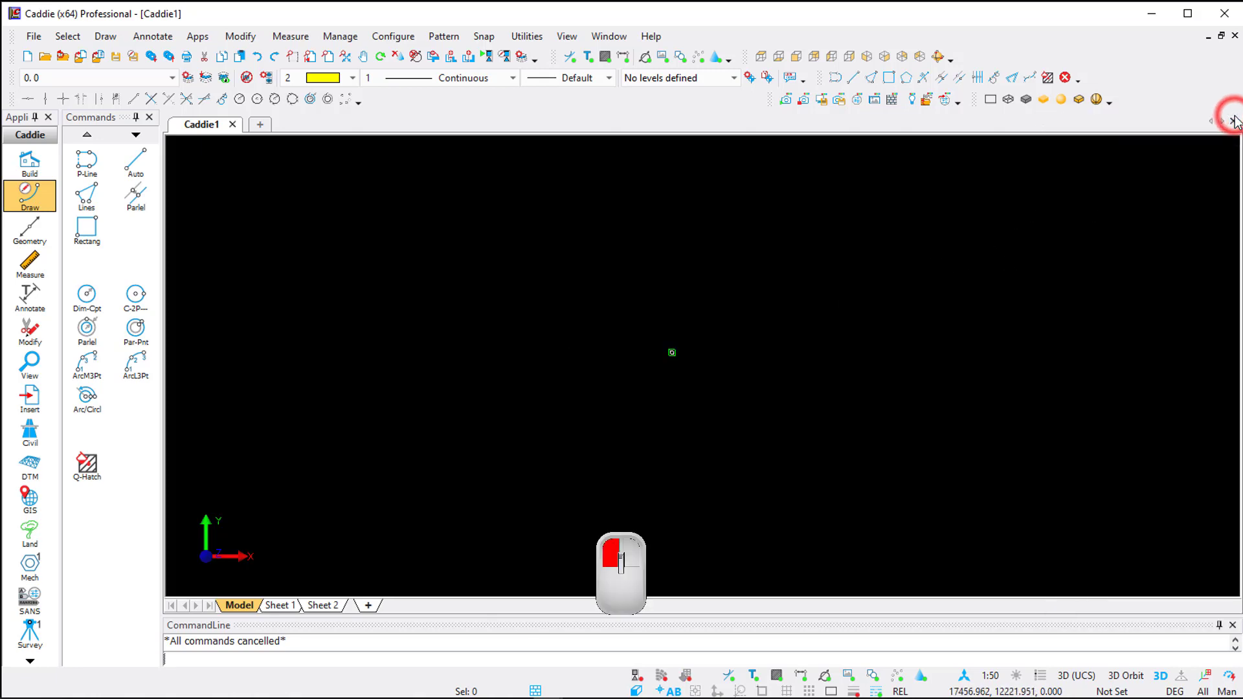
{"action": "left_click", "coordinate": [685, 677]}
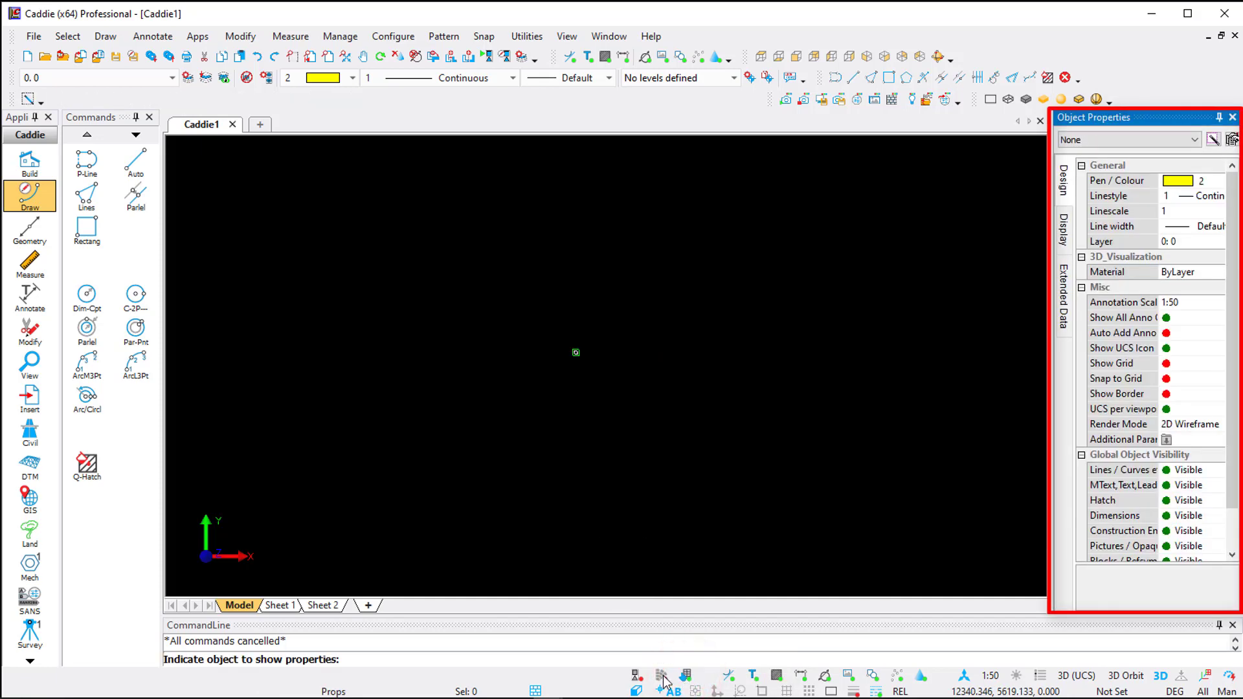
{"action": "left_click", "coordinate": [661, 677]}
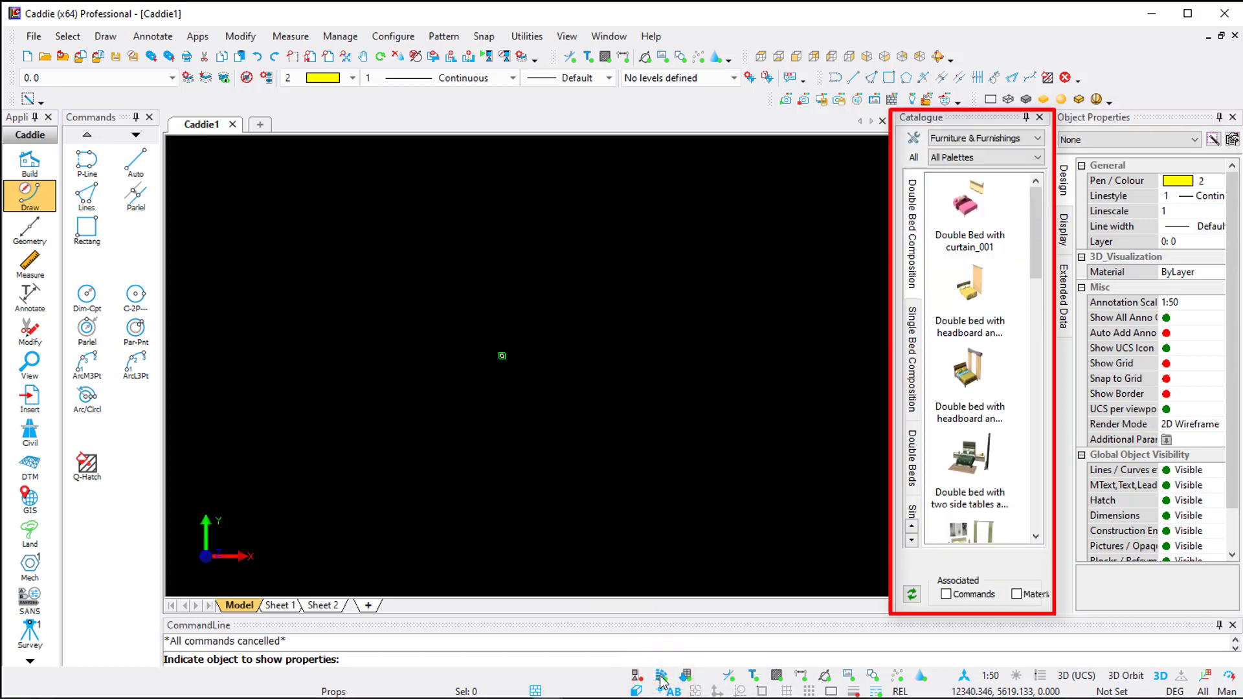
{"action": "left_click", "coordinate": [661, 676]}
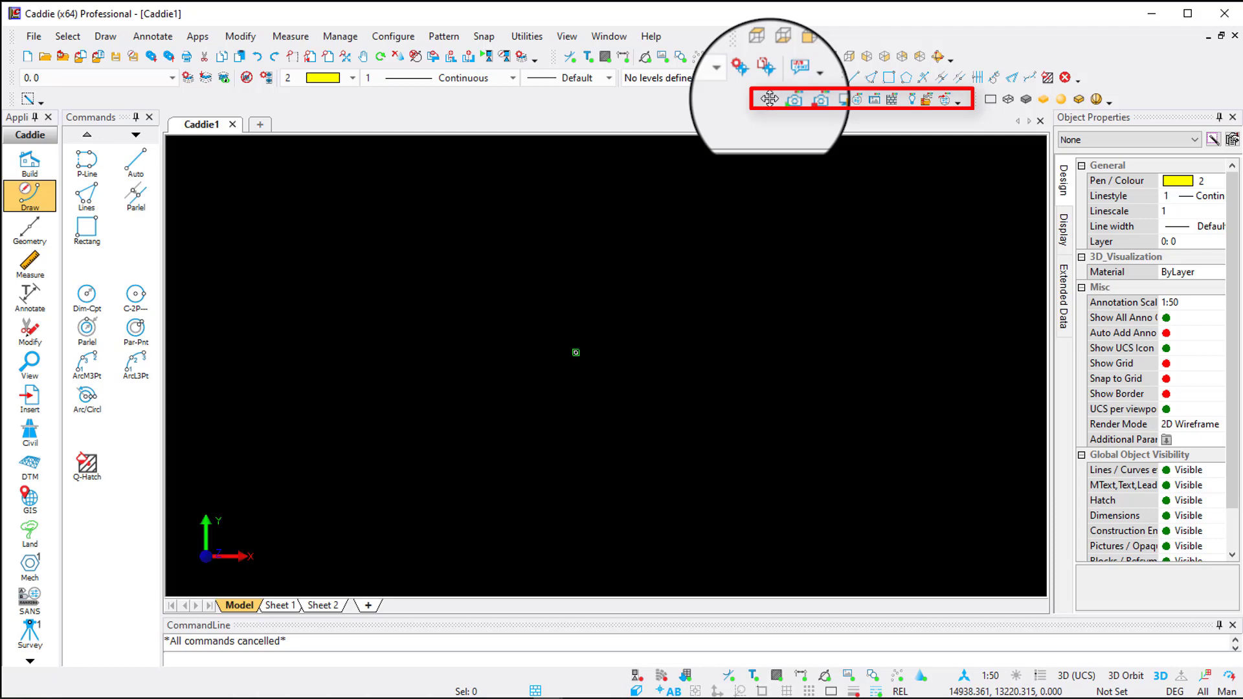
Undock the 3DViews toolbar over the canvas and close it
{"action": "left_click", "coordinate": [744, 57]}
{"action": "left_click_drag", "start_coordinate": [744, 57], "coordinate": [562, 201]}
{"action": "left_click_drag", "start_coordinate": [642, 203], "coordinate": [813, 172]}
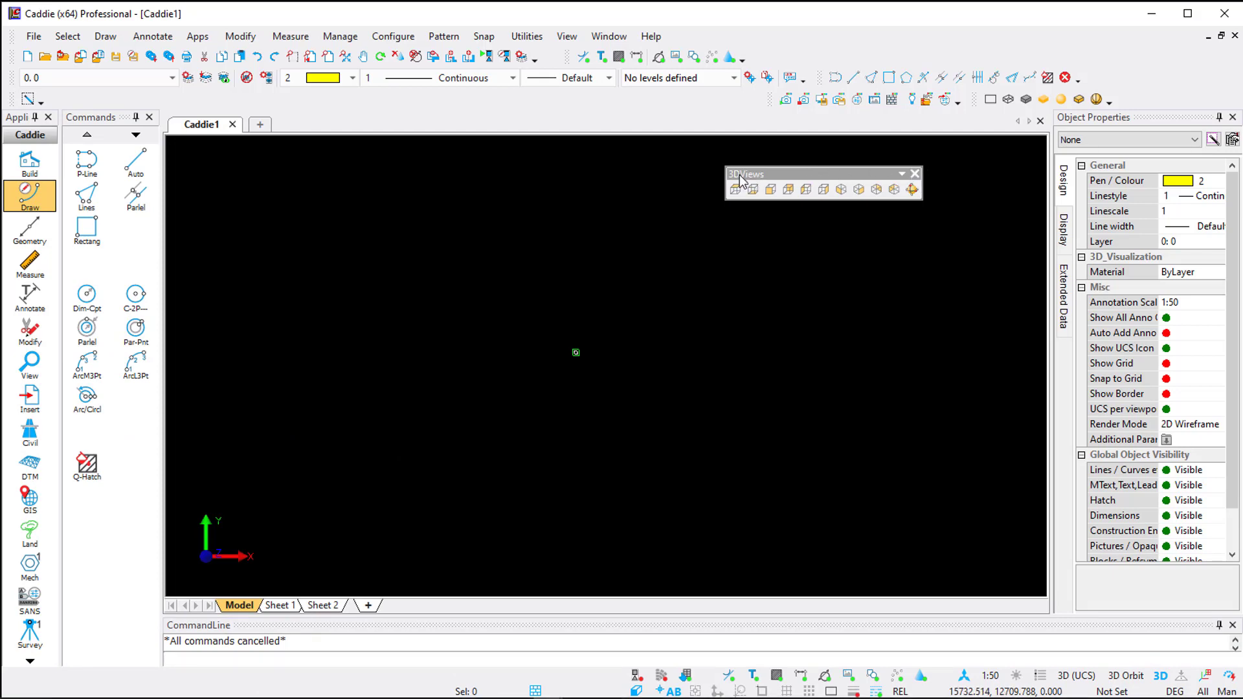
{"action": "left_click", "coordinate": [914, 173]}
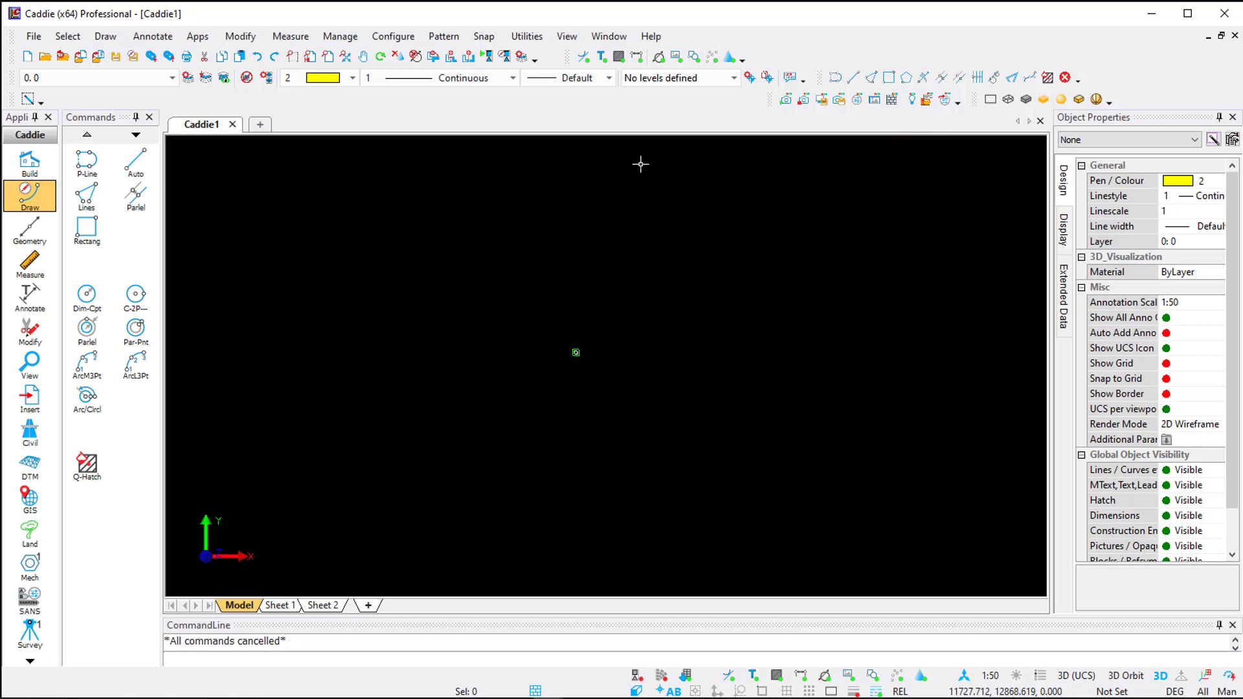
Reshow 3DViews from the toolbar list and dock it in the top toolbar row
{"action": "left_click", "coordinate": [568, 38]}
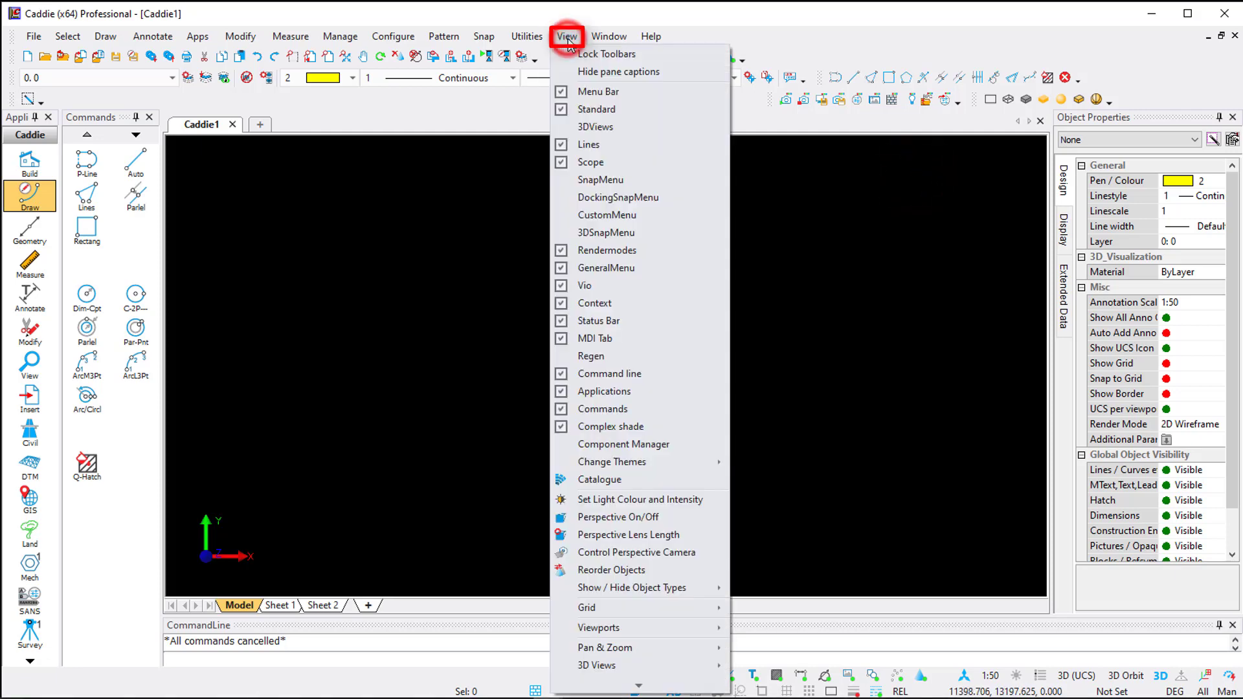
{"action": "left_click", "coordinate": [561, 126]}
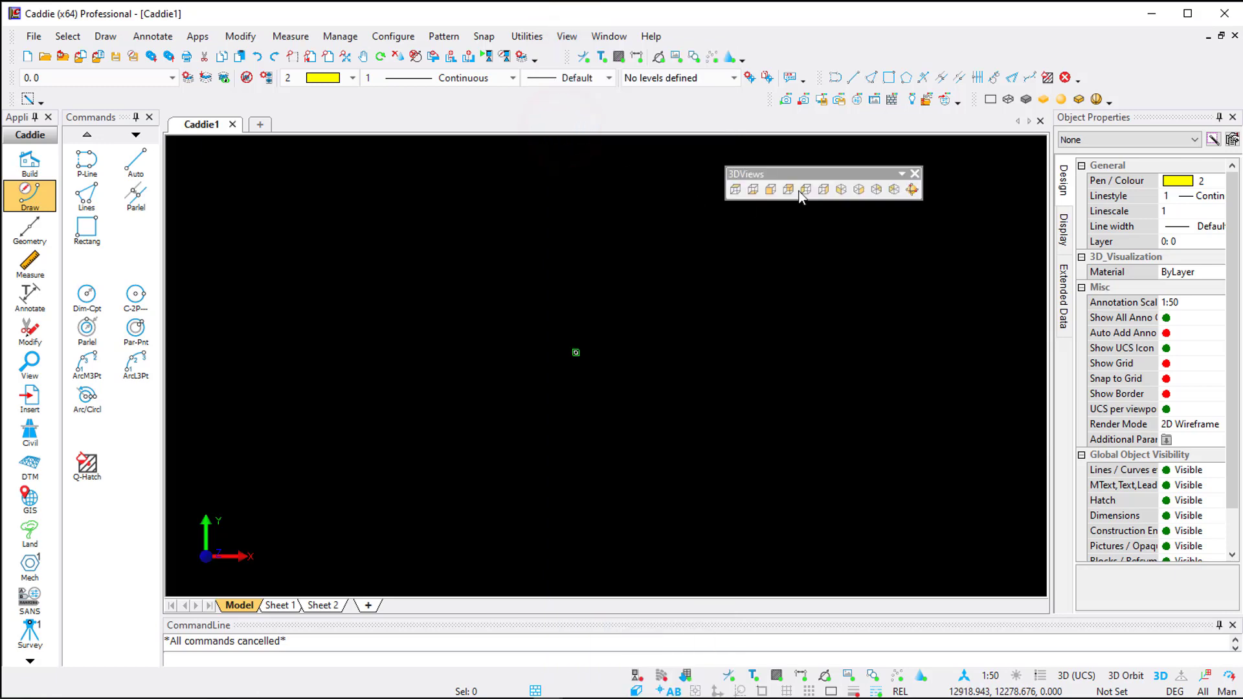
{"action": "left_click_drag", "start_coordinate": [836, 171], "coordinate": [869, 62]}
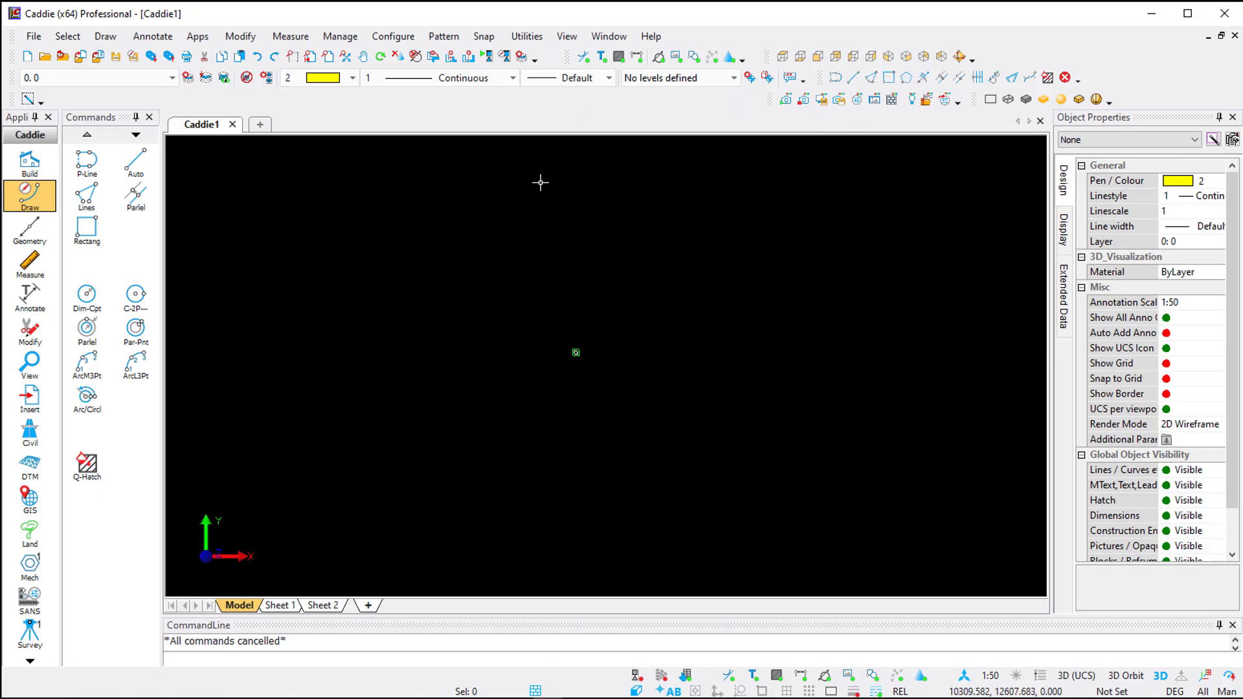
Create a new toolbar named CADDIE through Customize and float it over the canvas
{"action": "right_click", "coordinate": [536, 116]}
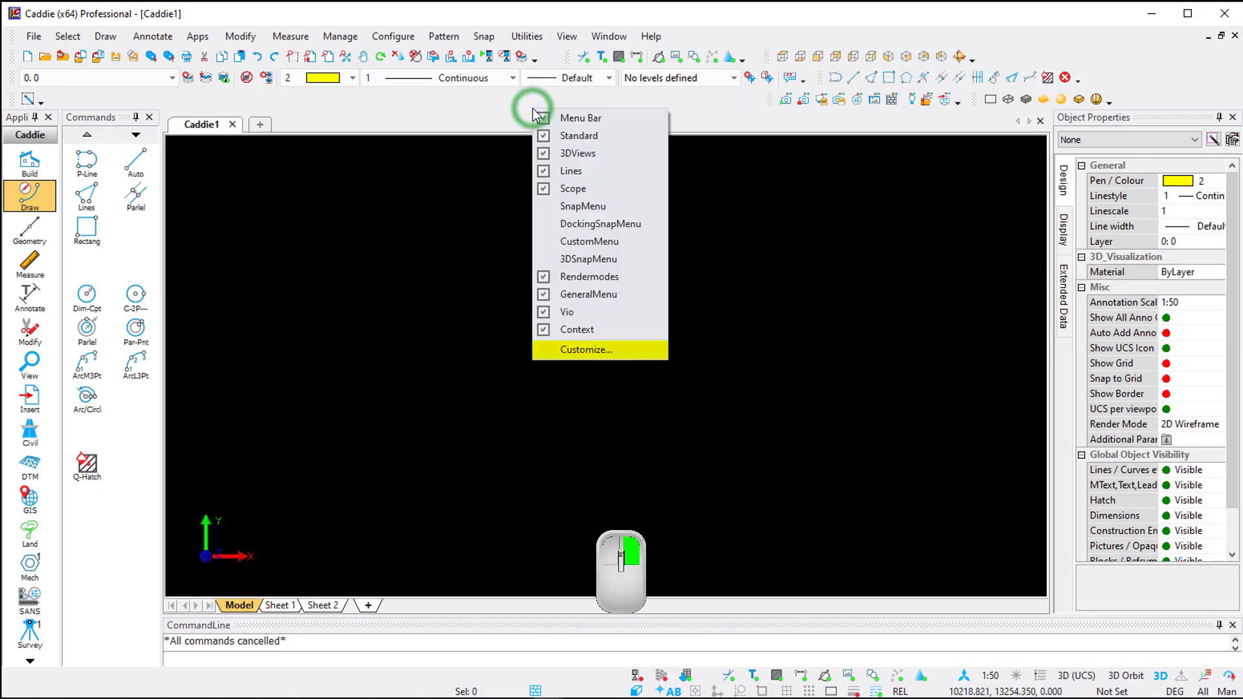
{"action": "left_click", "coordinate": [612, 351]}
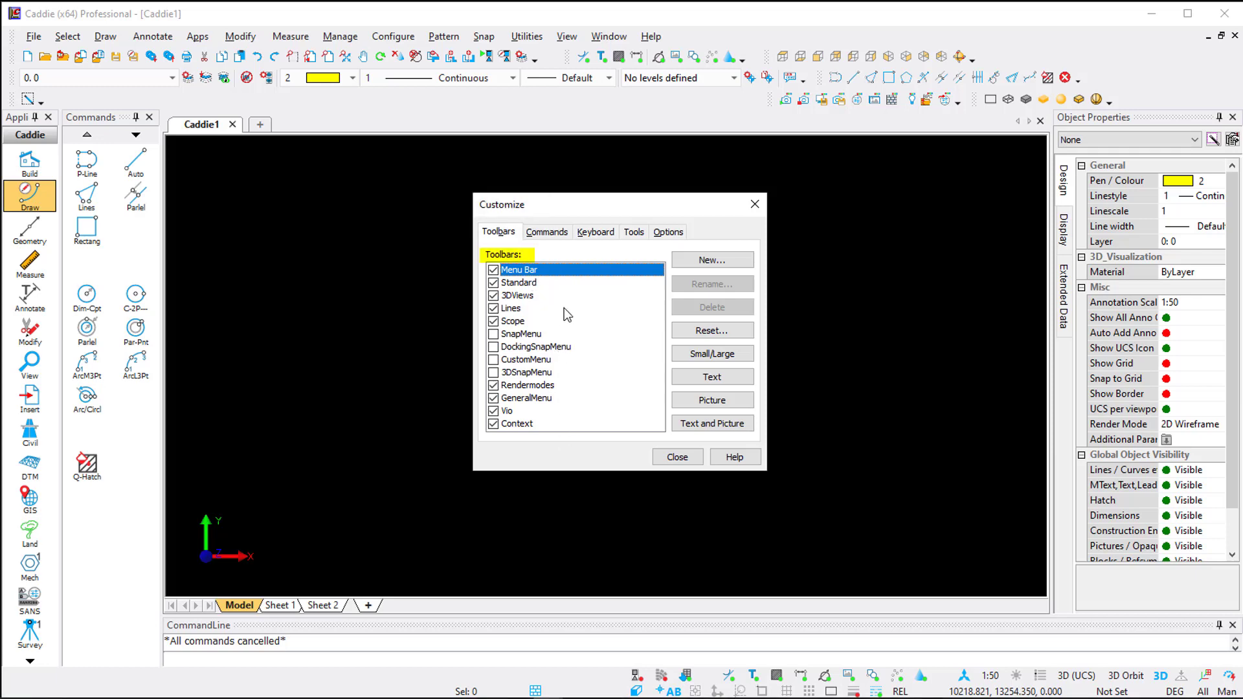
{"action": "left_click", "coordinate": [712, 259]}
{"action": "type", "text": "CADDIE"}
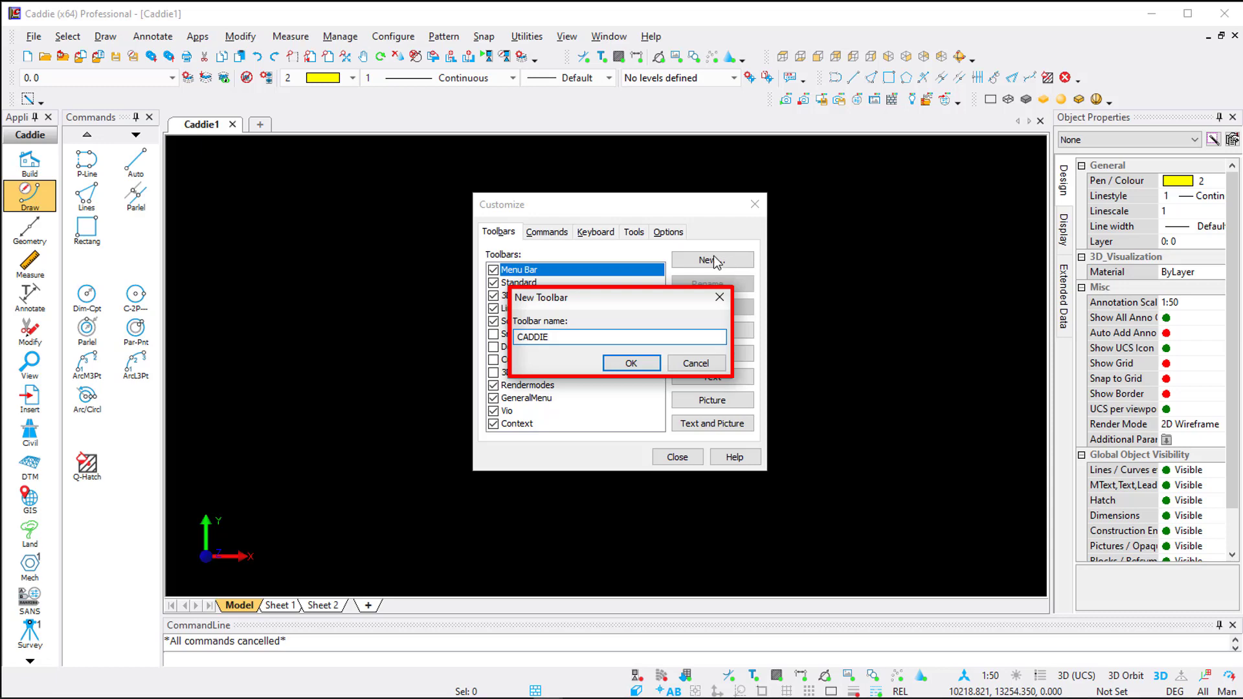
{"action": "left_click", "coordinate": [631, 363]}
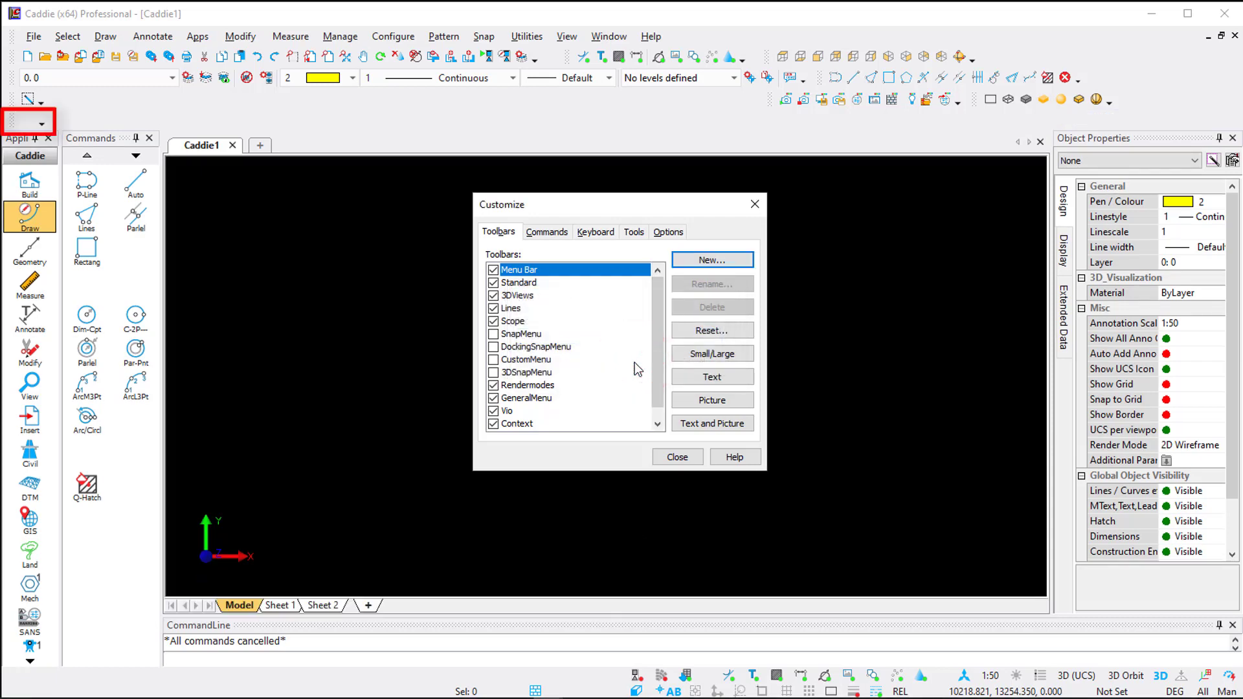
{"action": "left_click_drag", "start_coordinate": [9, 119], "coordinate": [324, 196]}
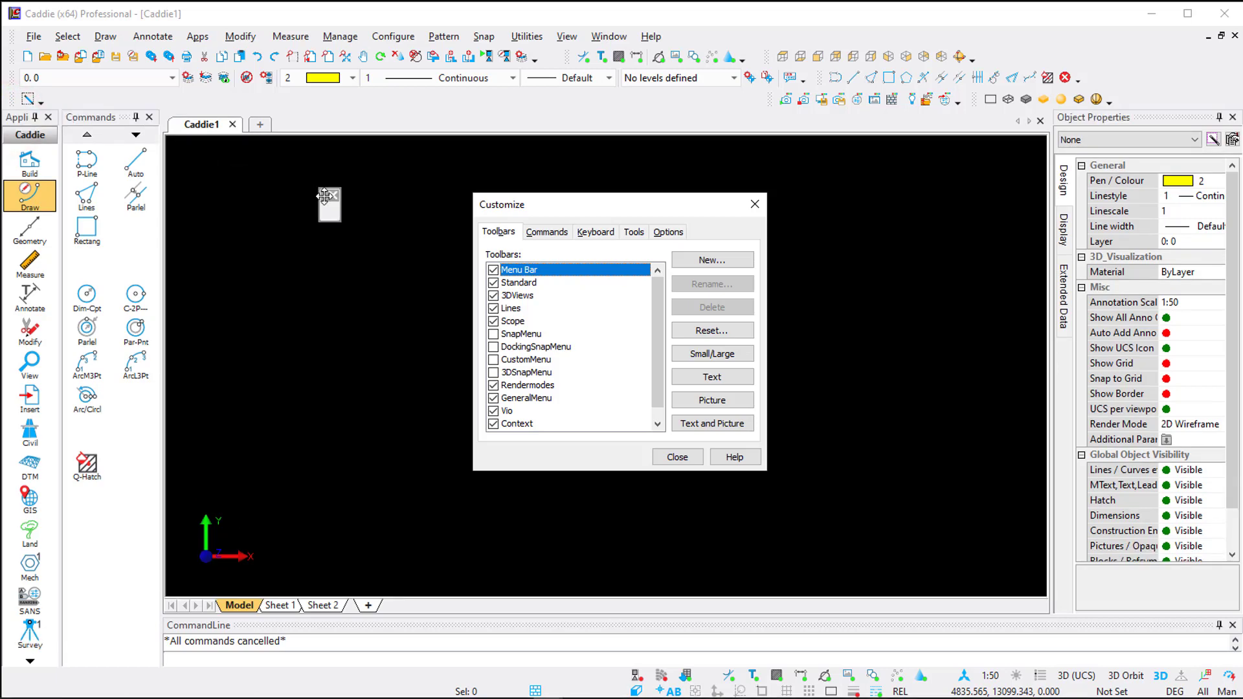
{"action": "left_click", "coordinate": [554, 234]}
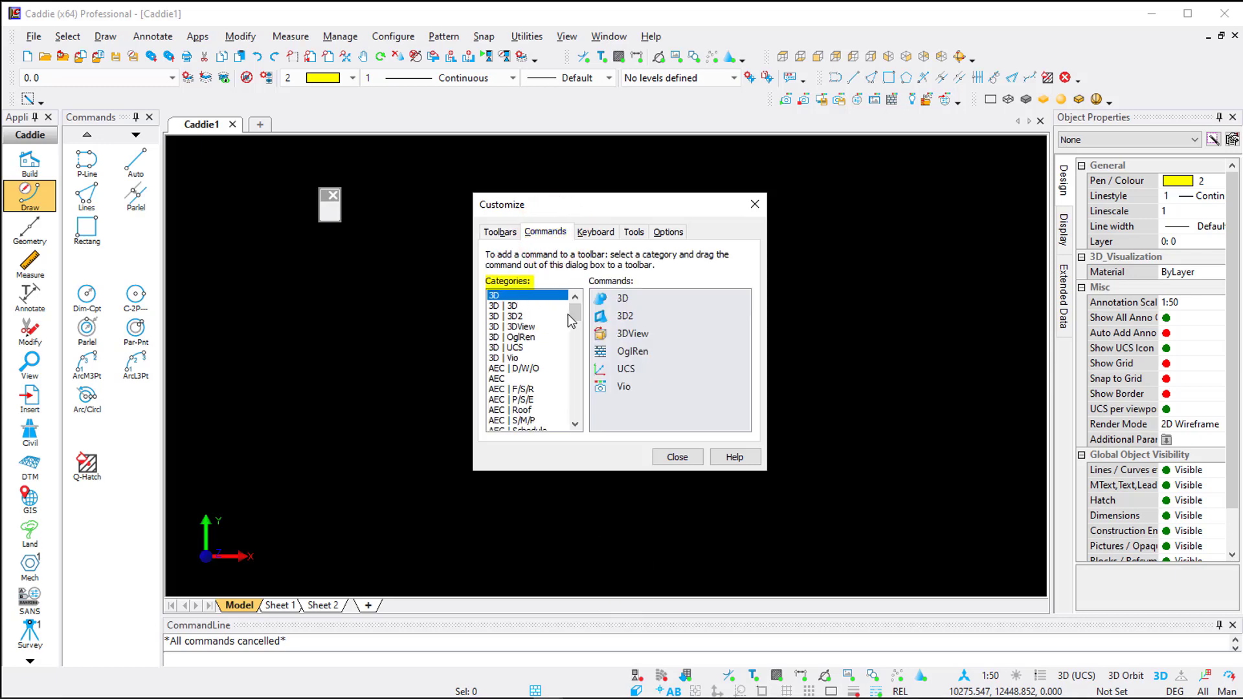
Add the Lines command from the Caddie | LINES category to the CADDIE toolbar
{"action": "left_click_drag", "start_coordinate": [575, 312], "coordinate": [579, 338]}
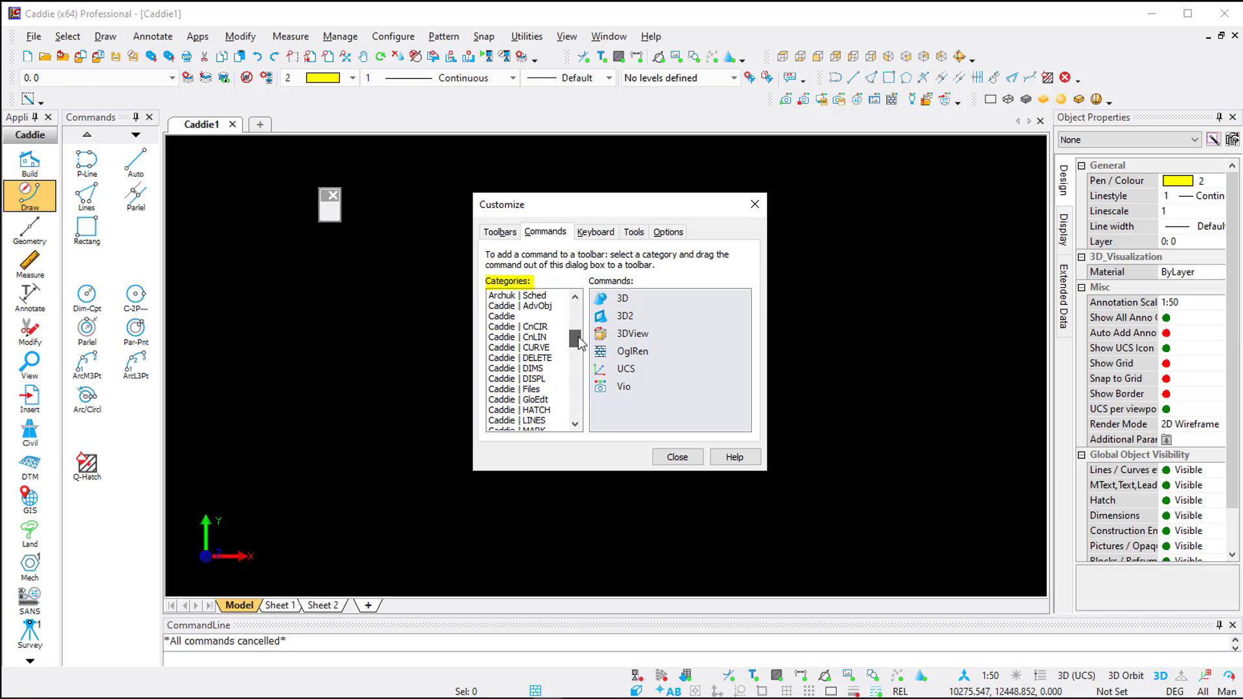
{"action": "left_click", "coordinate": [545, 421]}
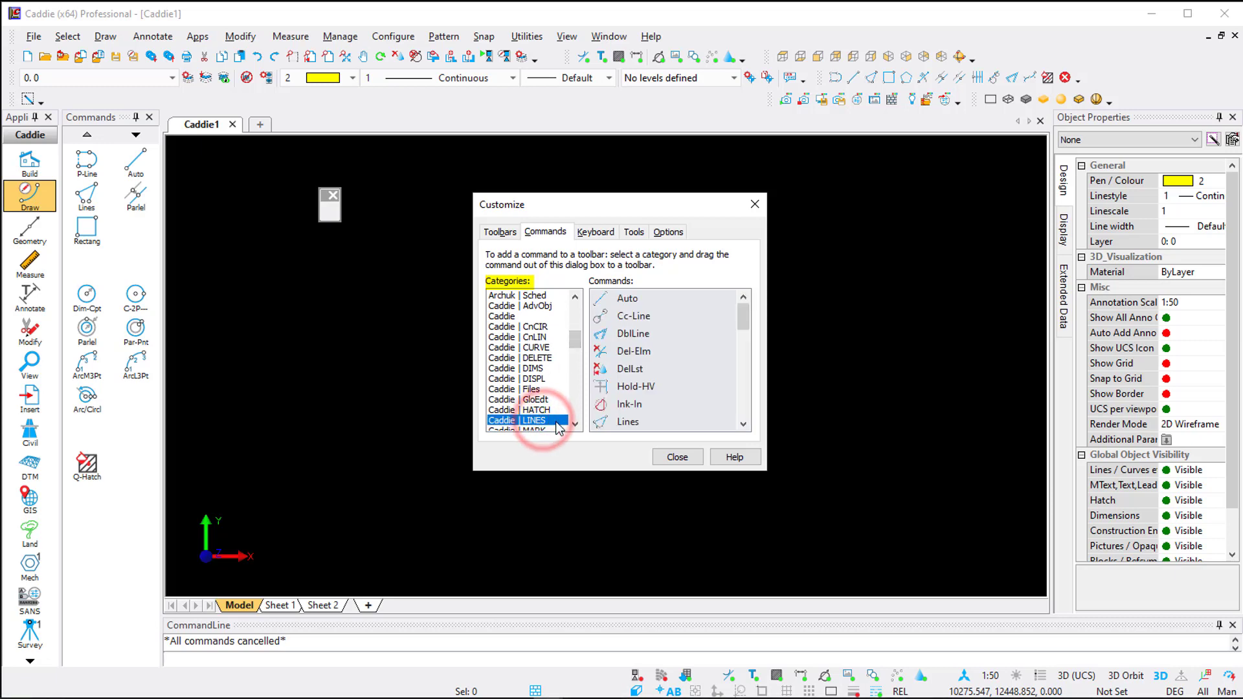
{"action": "scroll", "coordinate": [667, 386], "scroll_direction": "down", "scroll_amount": 2}
{"action": "left_click", "coordinate": [639, 334]}
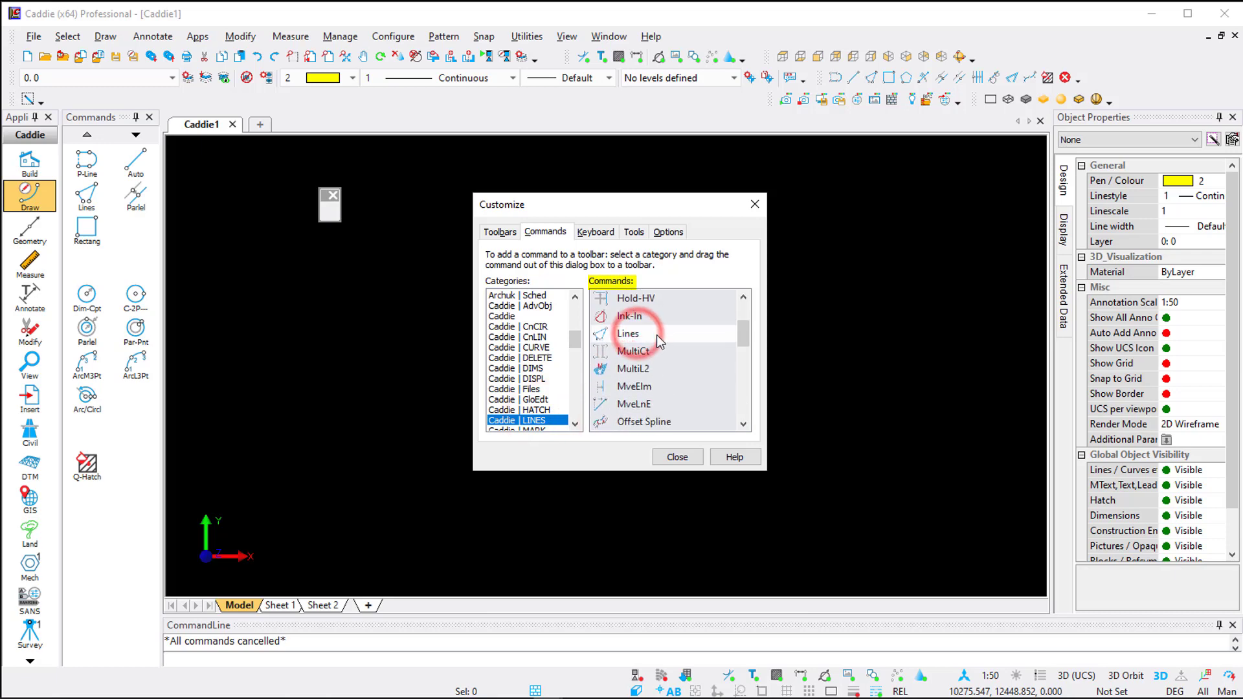
{"action": "left_click_drag", "start_coordinate": [657, 335], "coordinate": [332, 216]}
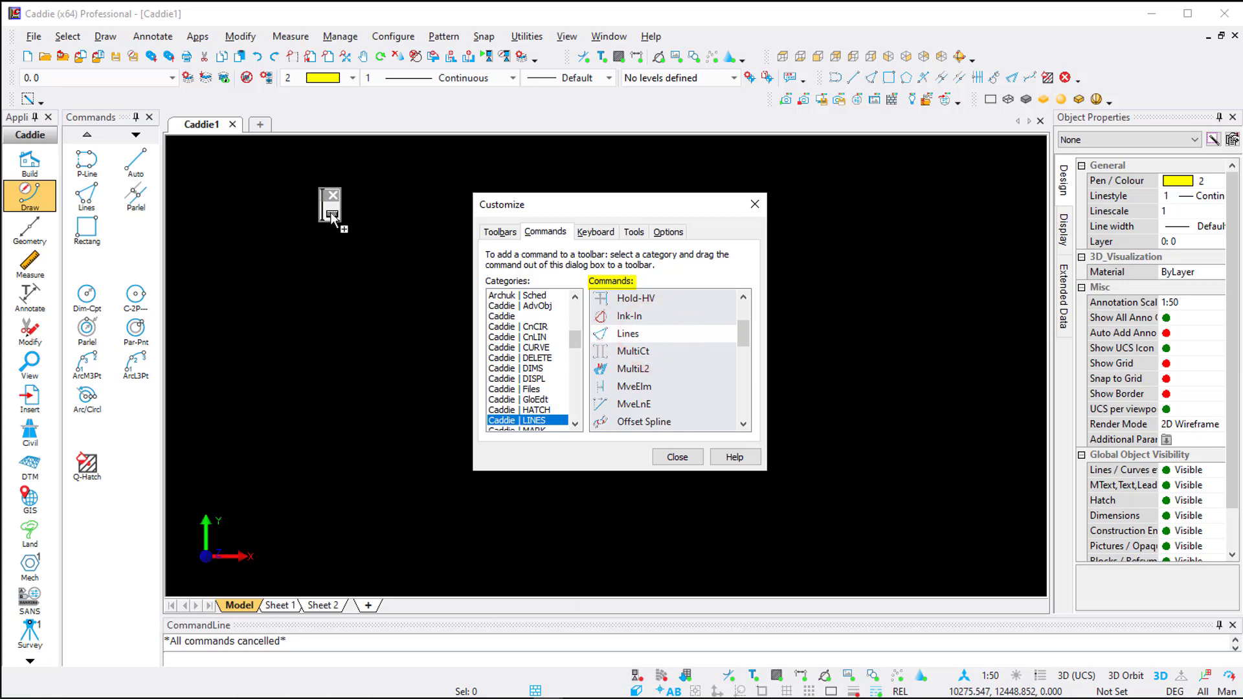
{"action": "left_click", "coordinate": [377, 293]}
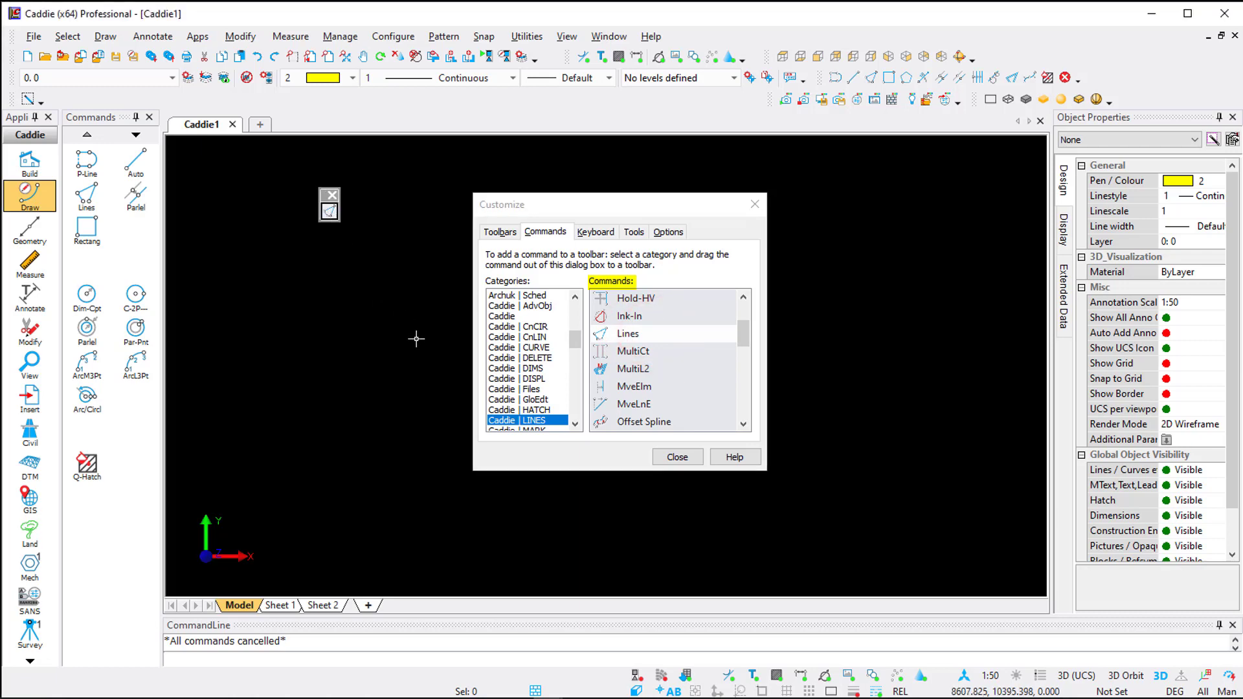
Add the Parlel command from Caddie | CnLIN to the toolbar and close Customize
{"action": "left_click", "coordinate": [547, 337]}
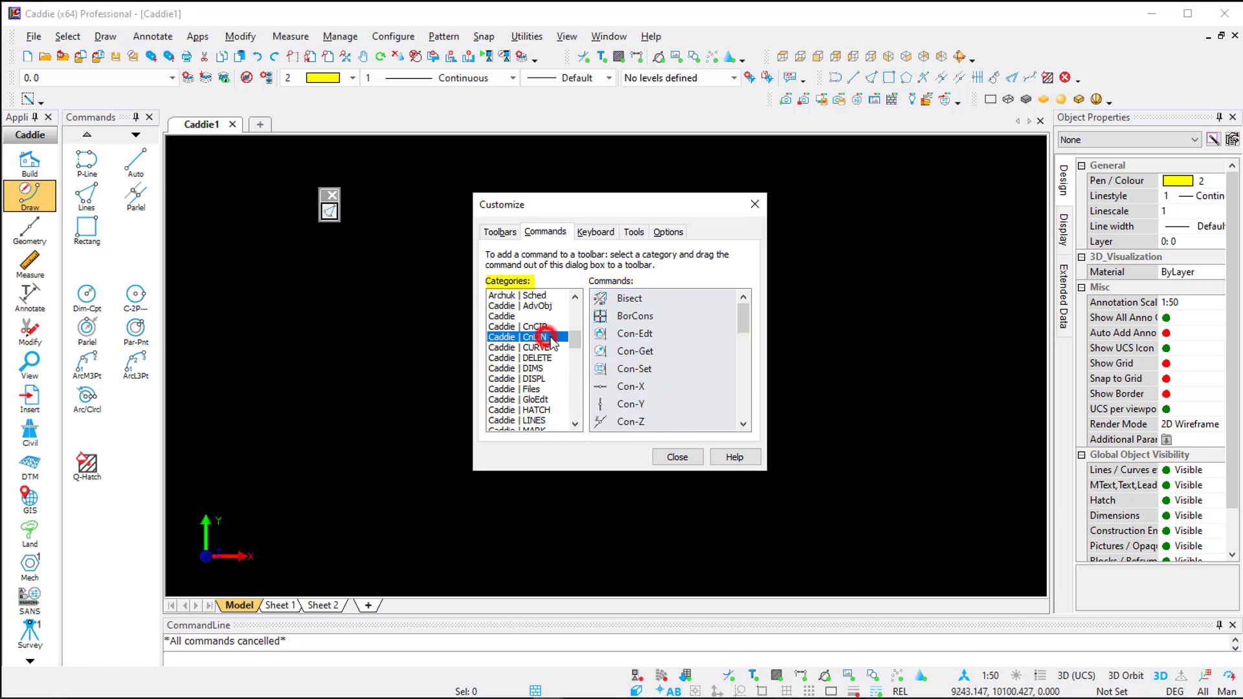
{"action": "scroll", "coordinate": [677, 365], "scroll_direction": "down", "scroll_amount": 4}
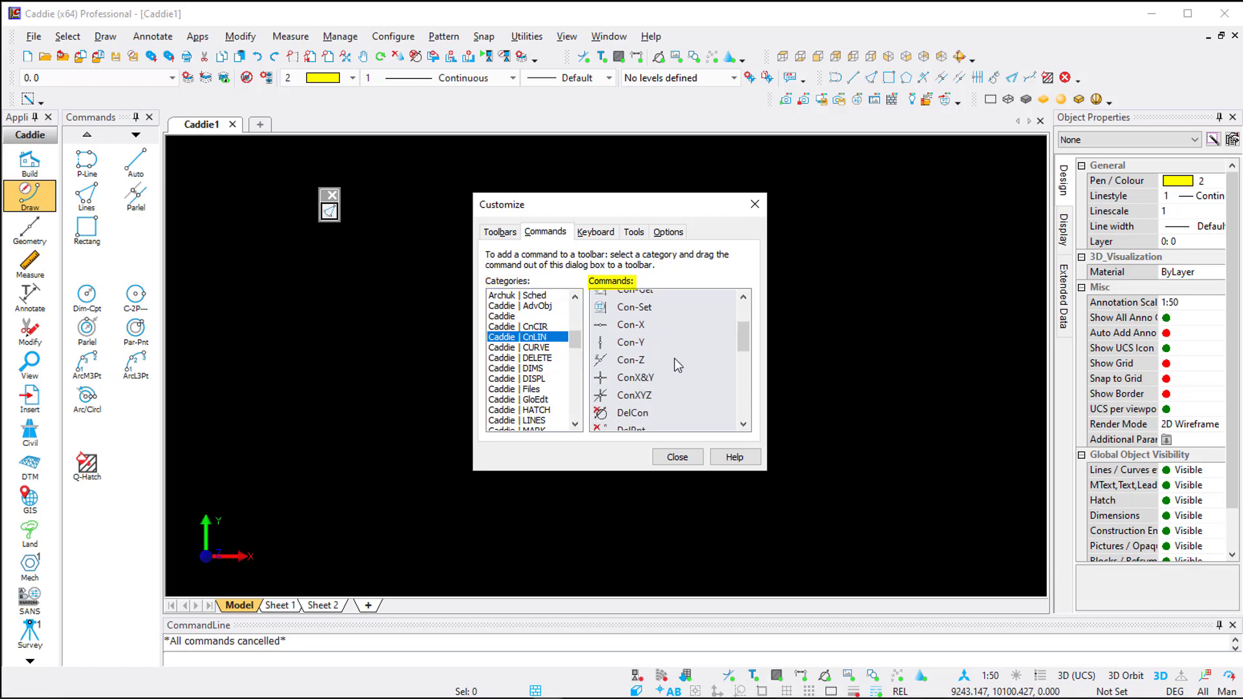
{"action": "left_click_drag", "start_coordinate": [645, 407], "coordinate": [342, 213]}
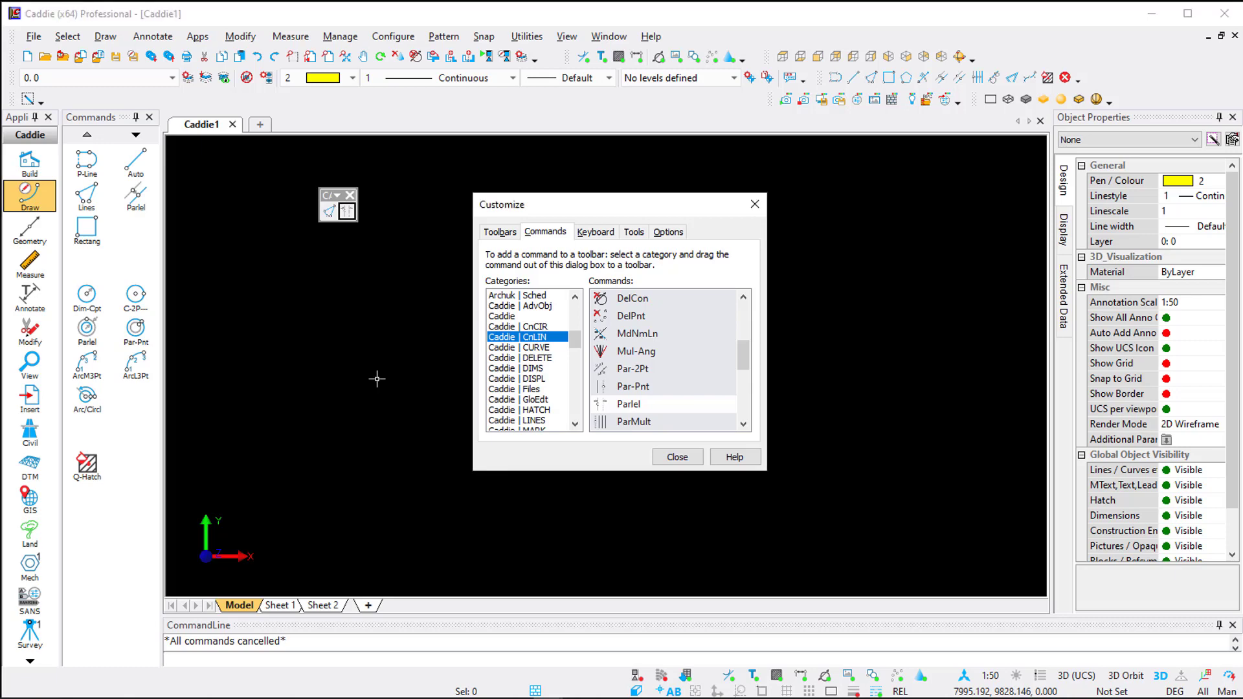
{"action": "left_click", "coordinate": [678, 457]}
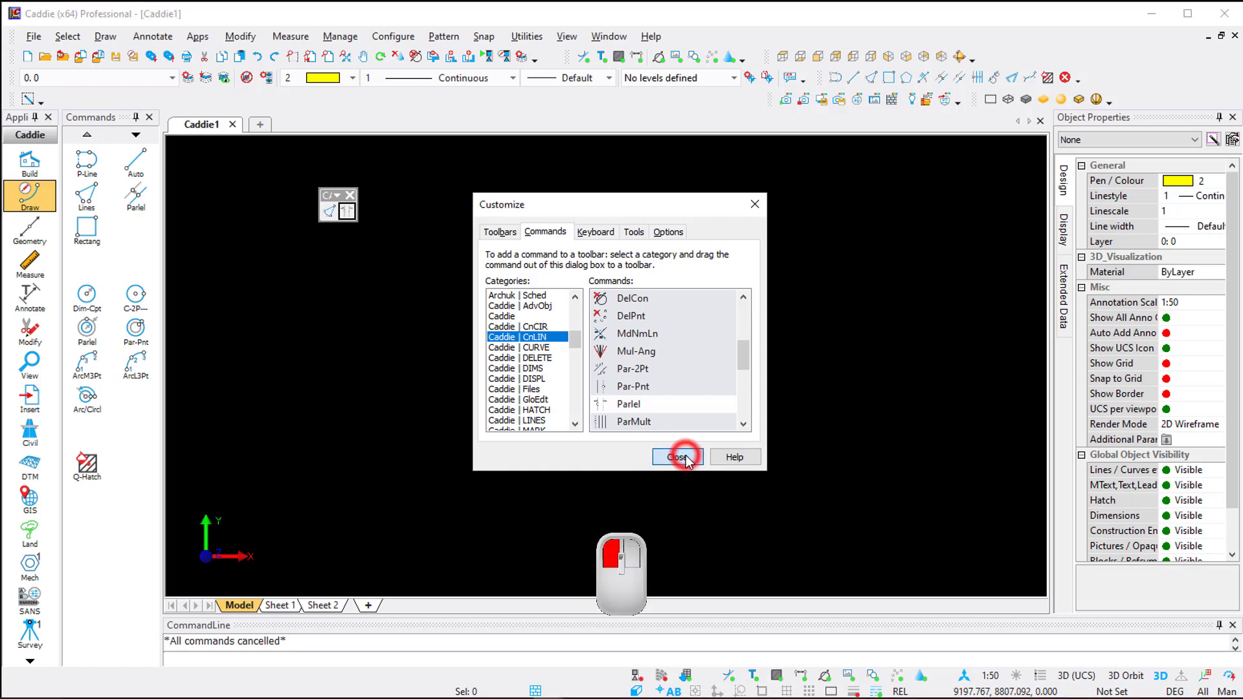
{"action": "left_click_drag", "start_coordinate": [334, 193], "coordinate": [525, 168]}
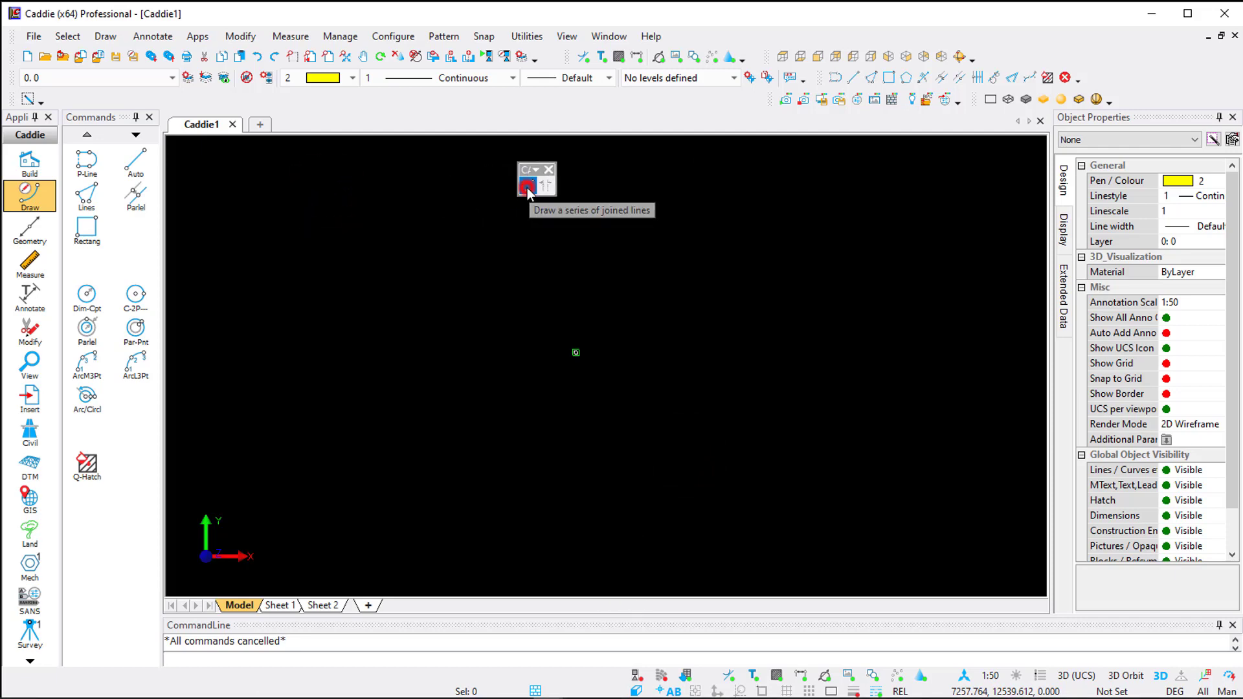
Draw a line from lower left to upper right with the Lines tool
{"action": "left_click", "coordinate": [528, 187]}
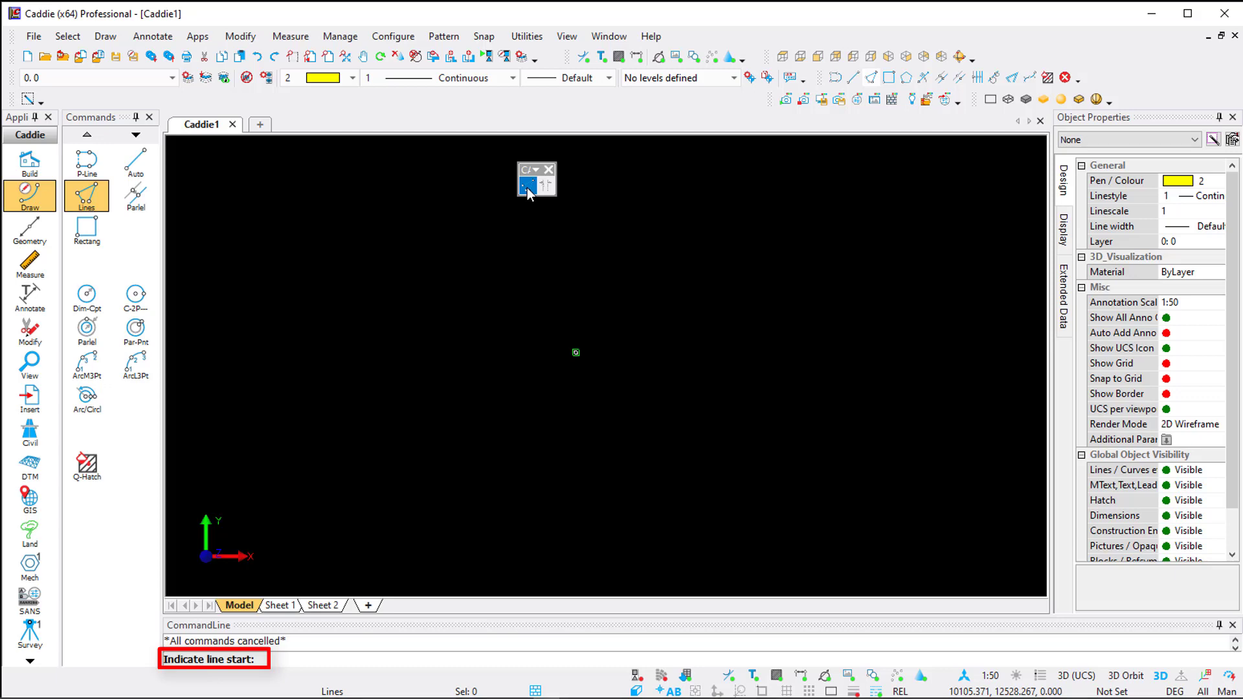
{"action": "left_click", "coordinate": [383, 429]}
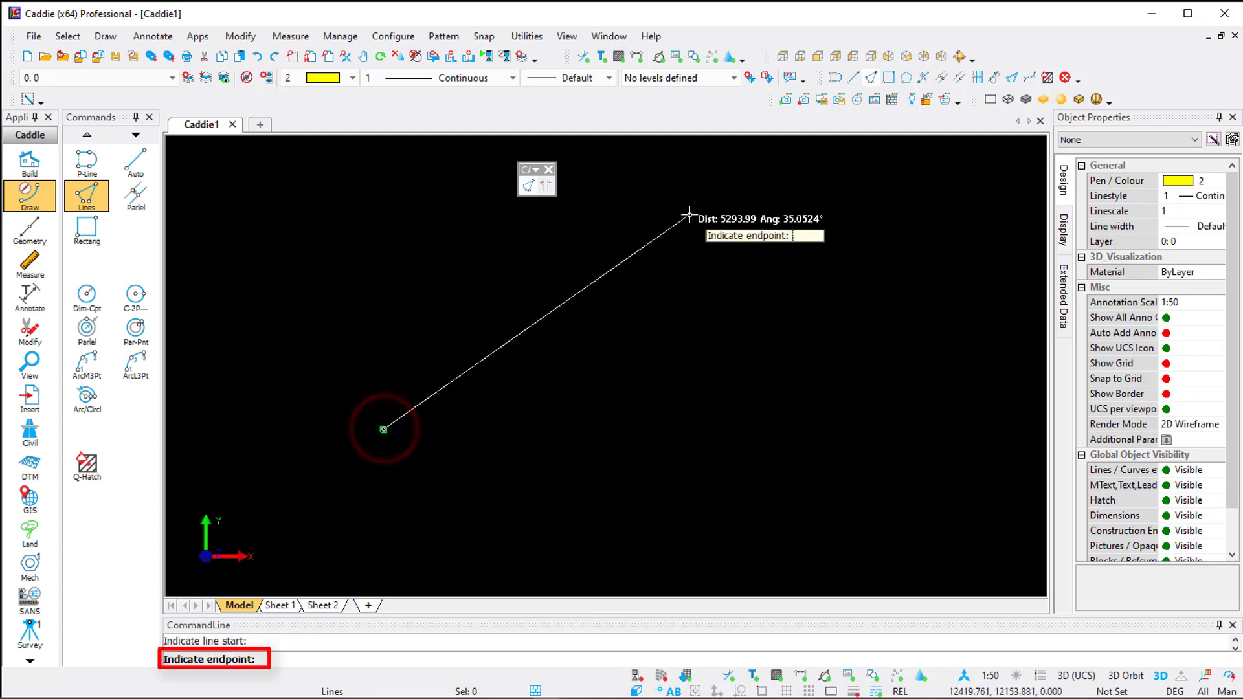
{"action": "left_click", "coordinate": [689, 215]}
{"action": "key", "text": "Escape"}
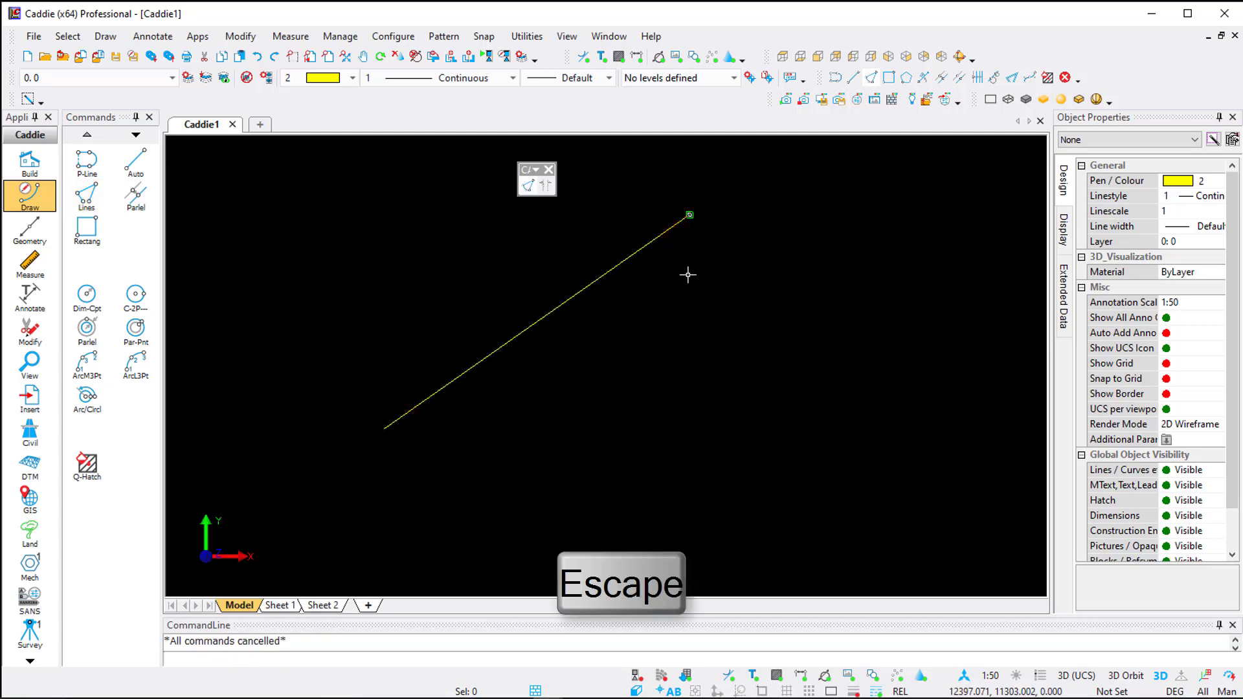
Place parallel construction lines at 2000 offset on both sides of the line
{"action": "left_click", "coordinate": [543, 188]}
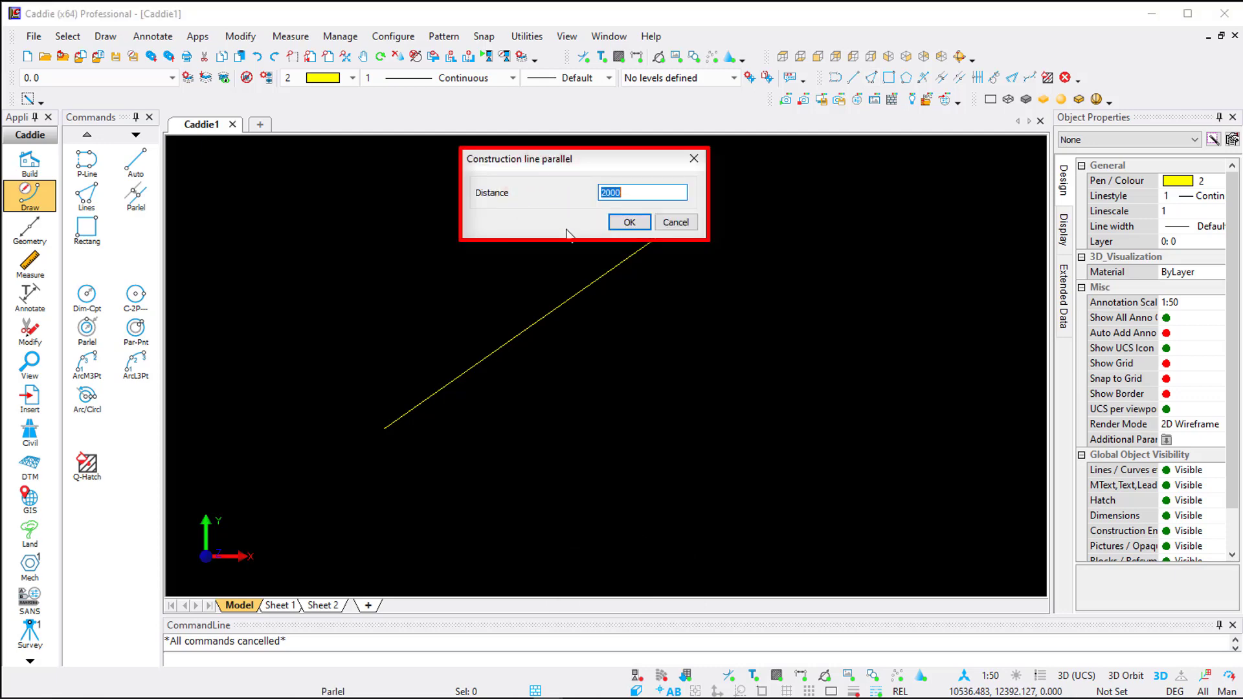
{"action": "left_click", "coordinate": [625, 222]}
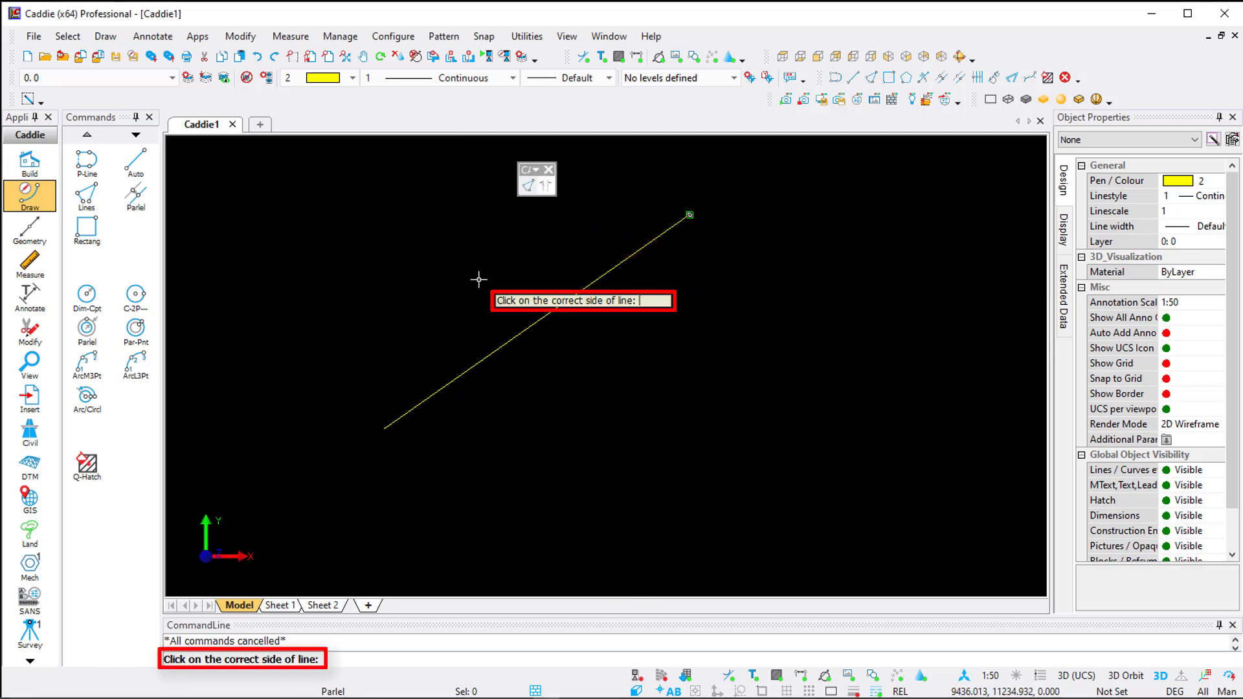
{"action": "left_click", "coordinate": [498, 335]}
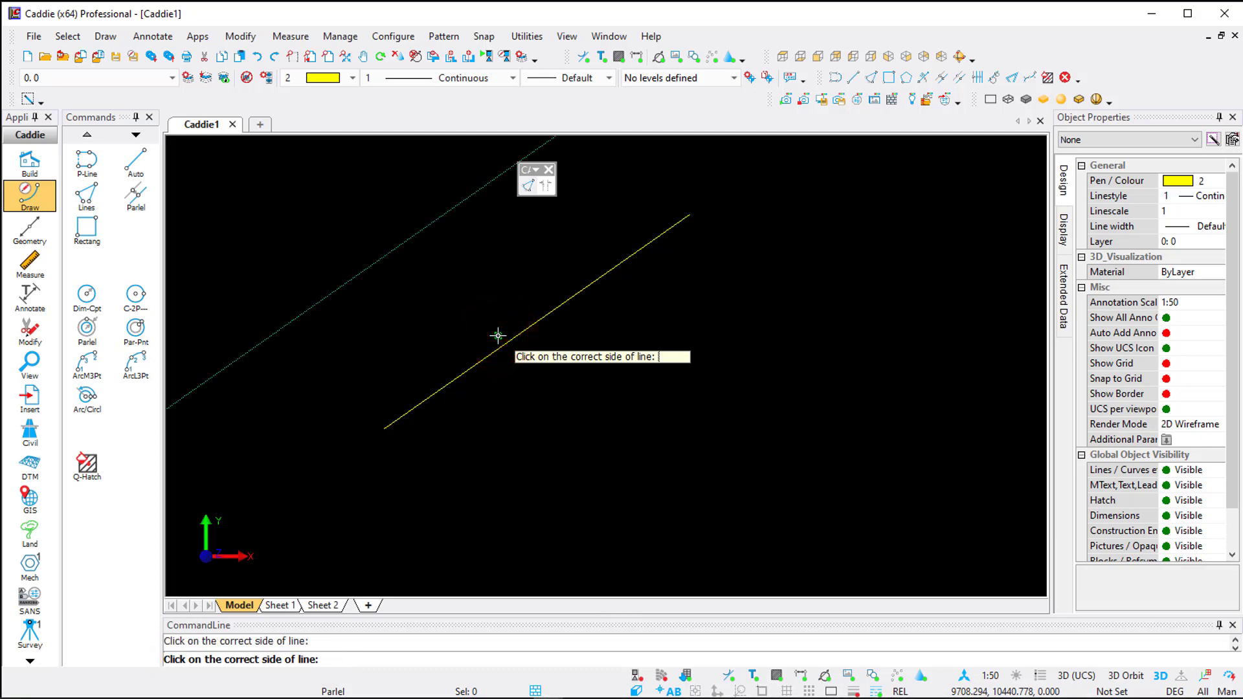
{"action": "left_click", "coordinate": [547, 327]}
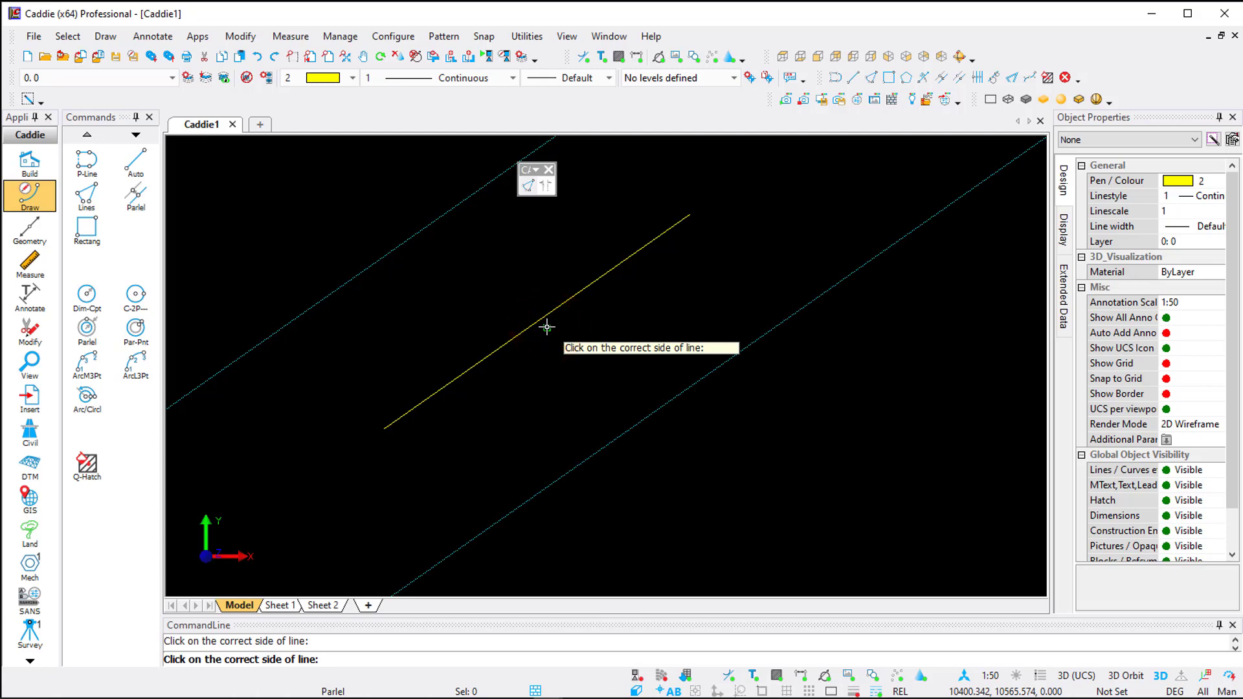
{"action": "key", "text": "Escape"}
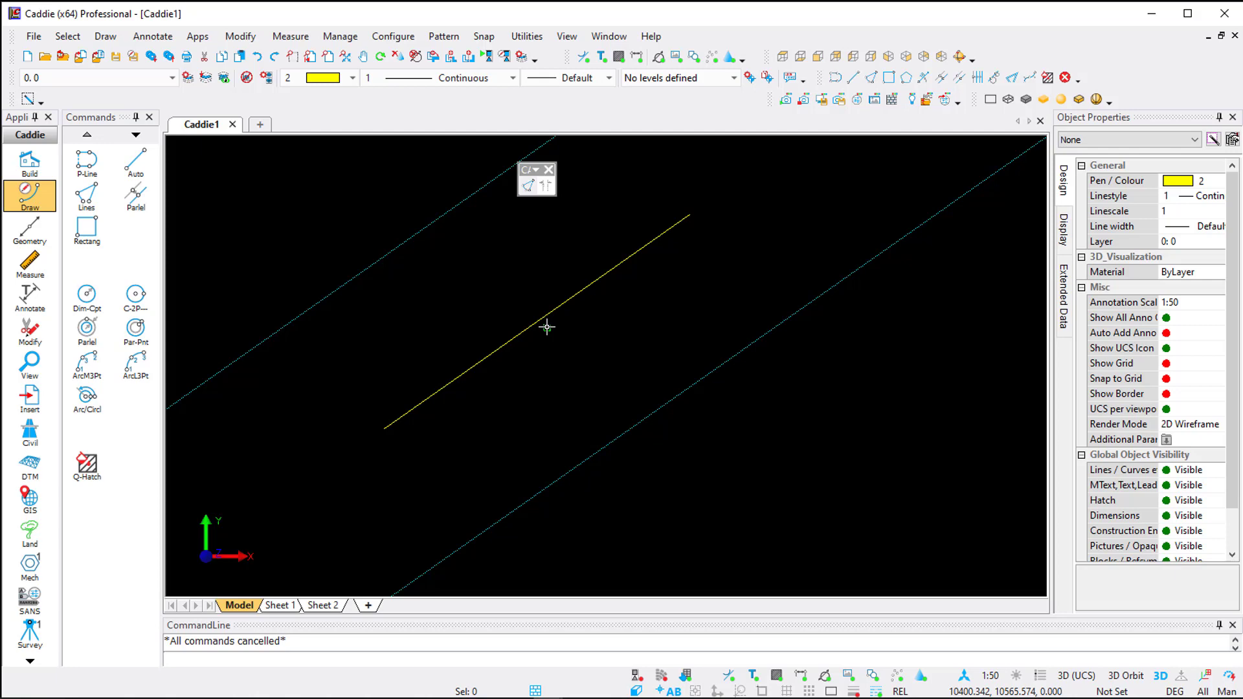
Open Customize from the toolbar menu and select the CADDIE toolbar
{"action": "right_click", "coordinate": [655, 109]}
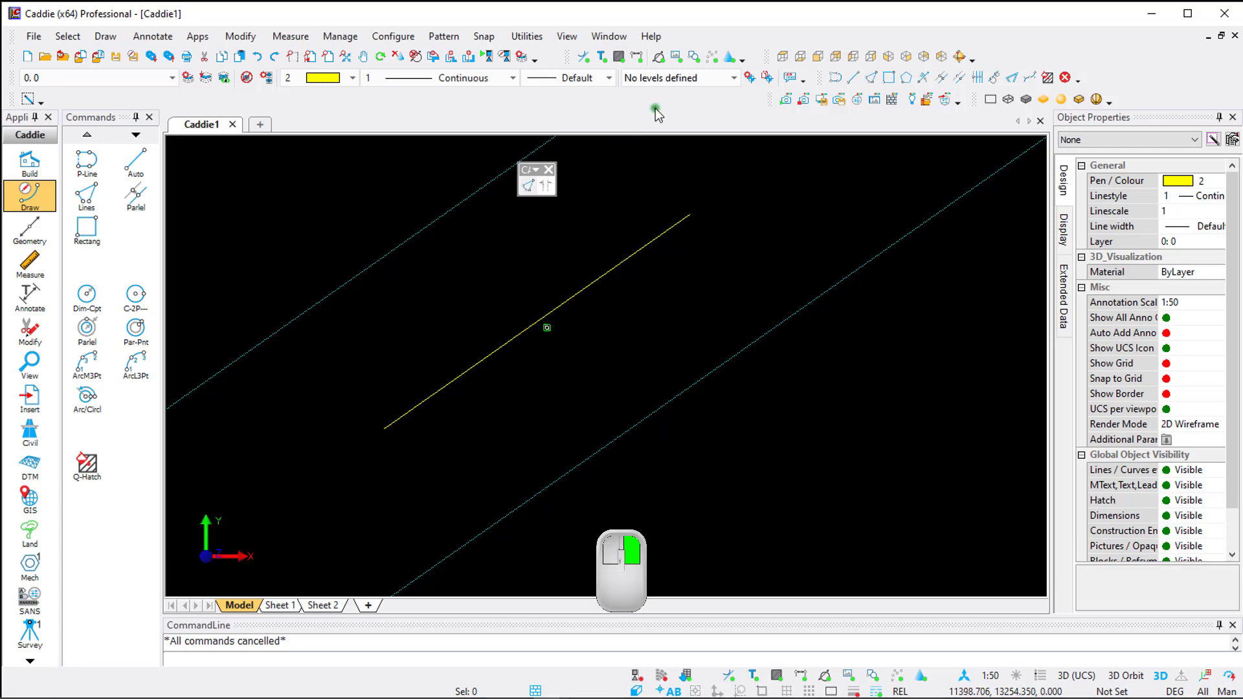
{"action": "key", "text": "Up"}
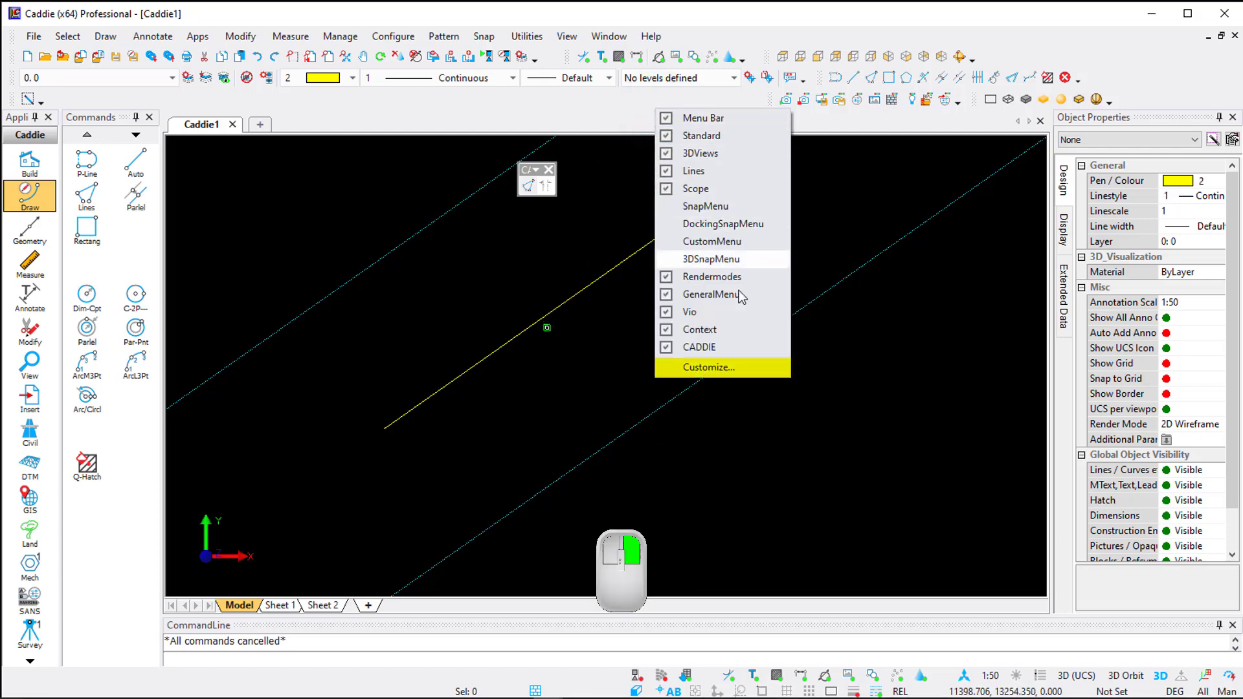
{"action": "left_click", "coordinate": [740, 367]}
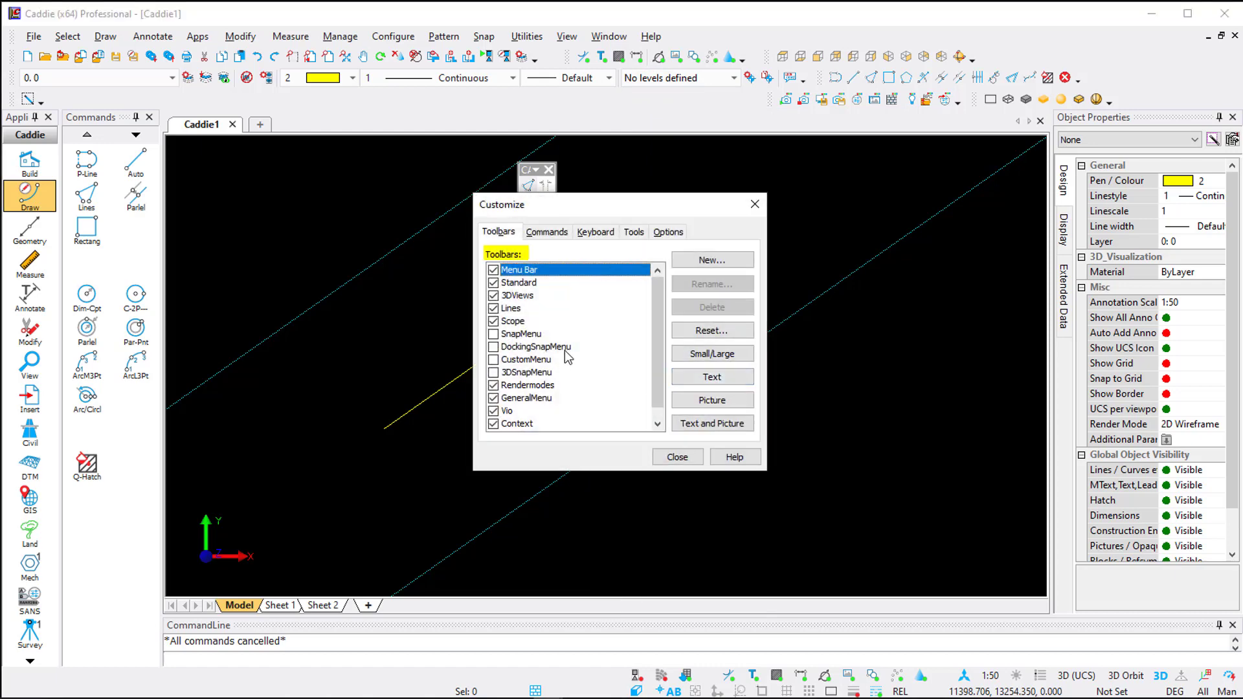
{"action": "scroll", "coordinate": [565, 351], "scroll_direction": "down", "scroll_amount": 1}
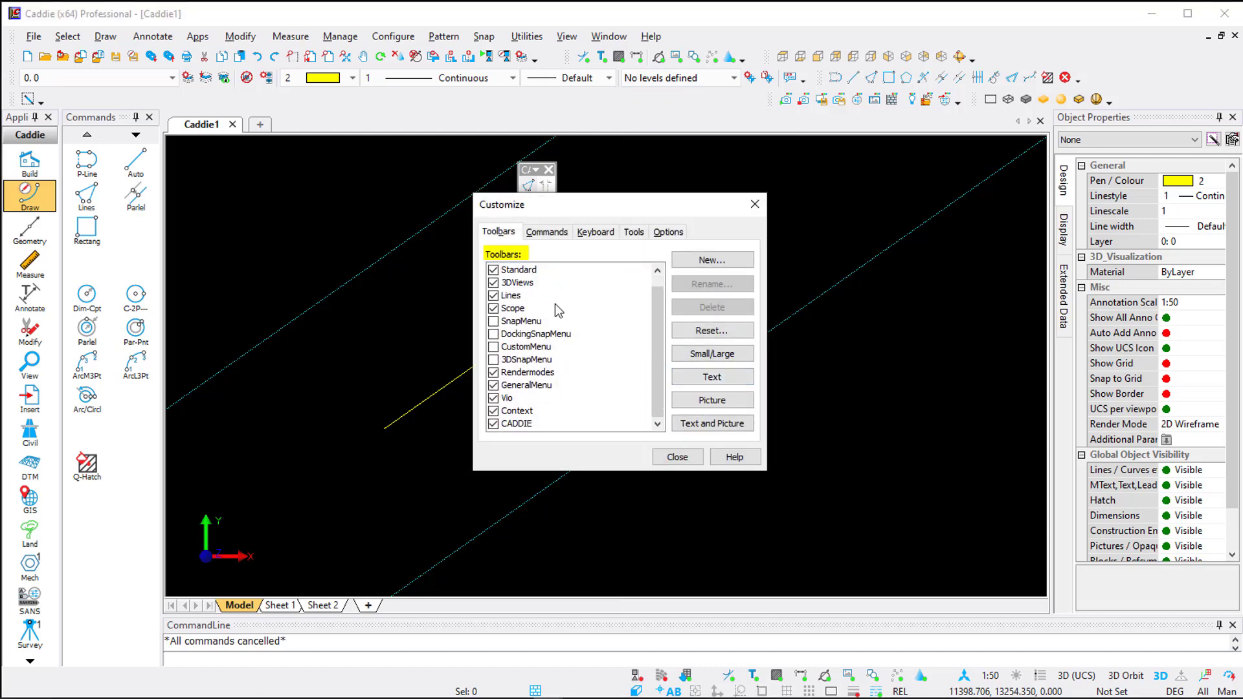
{"action": "left_click", "coordinate": [525, 425]}
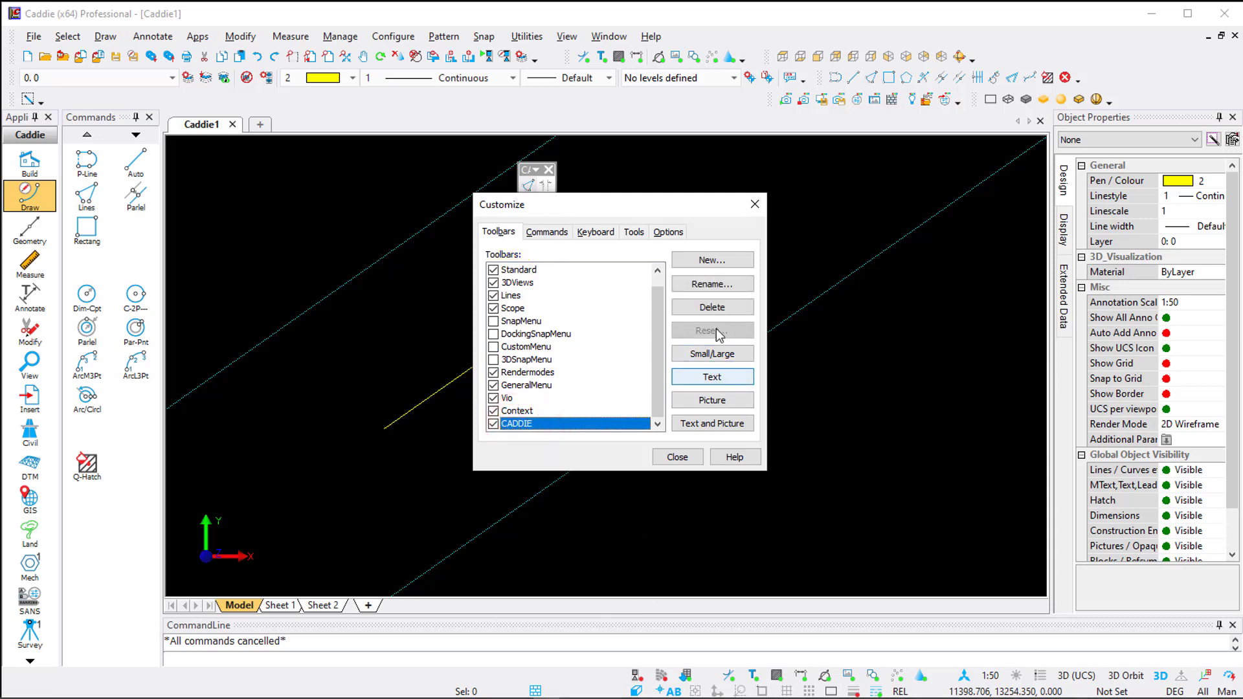
{"action": "left_click_drag", "start_coordinate": [672, 206], "coordinate": [665, 229]}
Set CADDIE to Text and Picture with large icons, then close Customize
{"action": "left_click", "coordinate": [706, 402]}
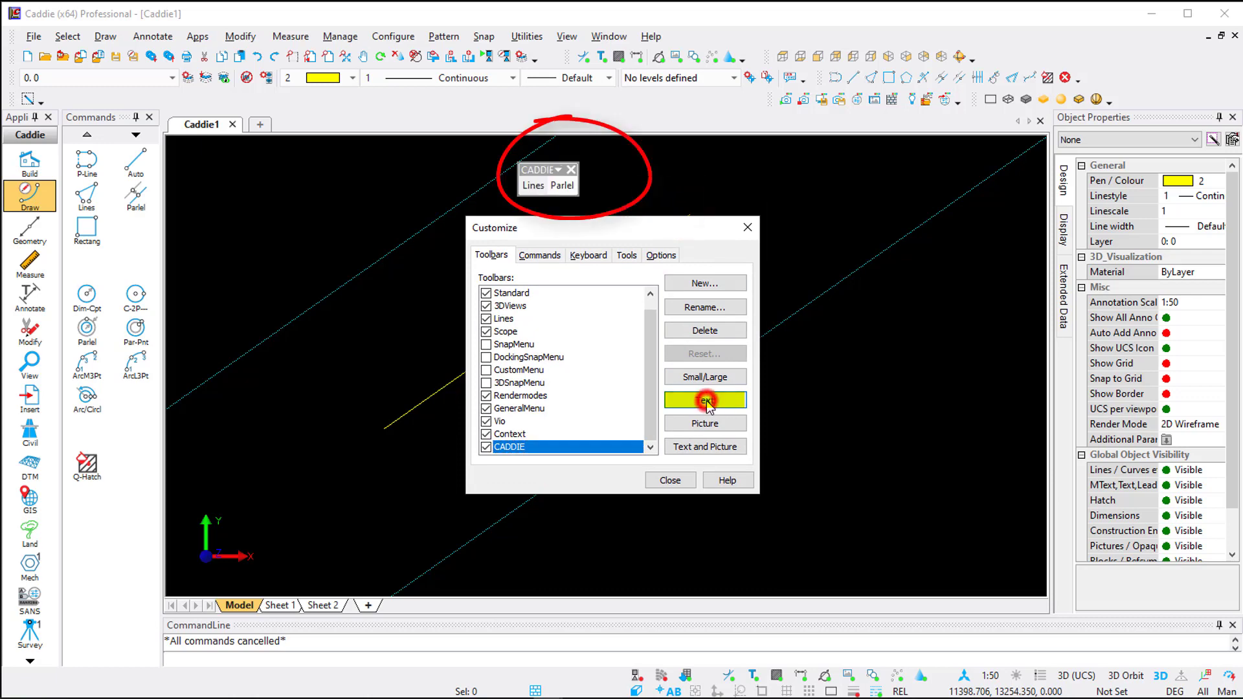
{"action": "left_click", "coordinate": [705, 424]}
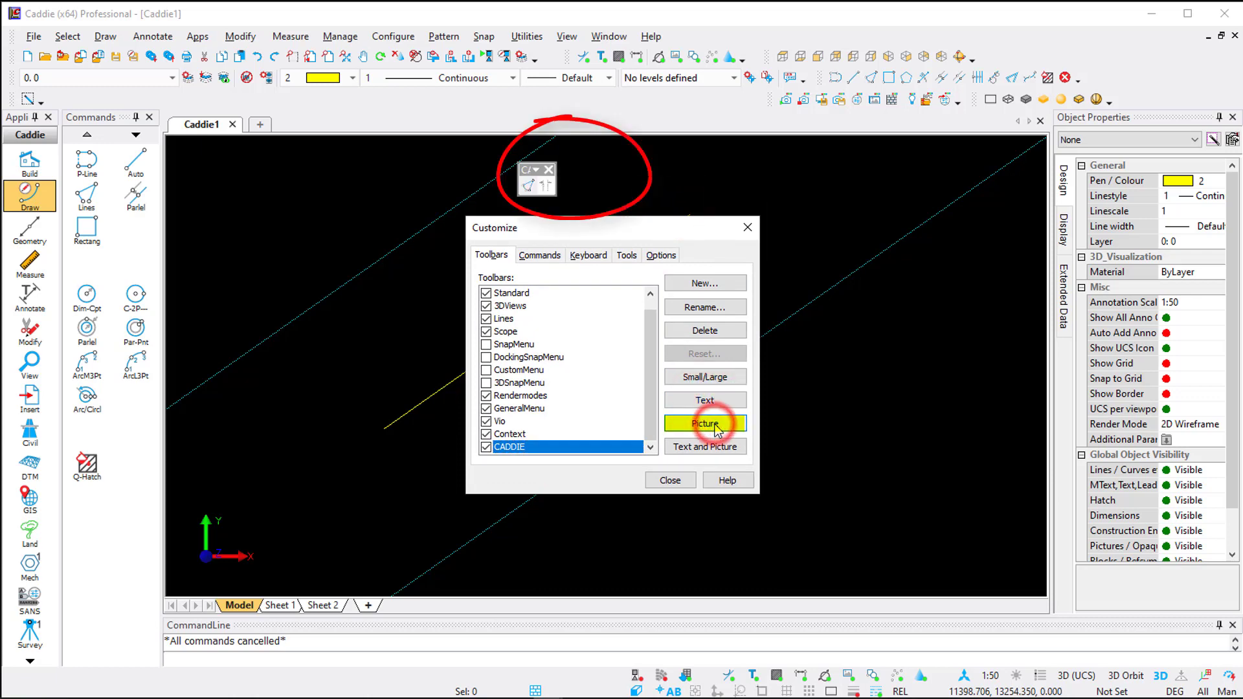
{"action": "left_click", "coordinate": [715, 447]}
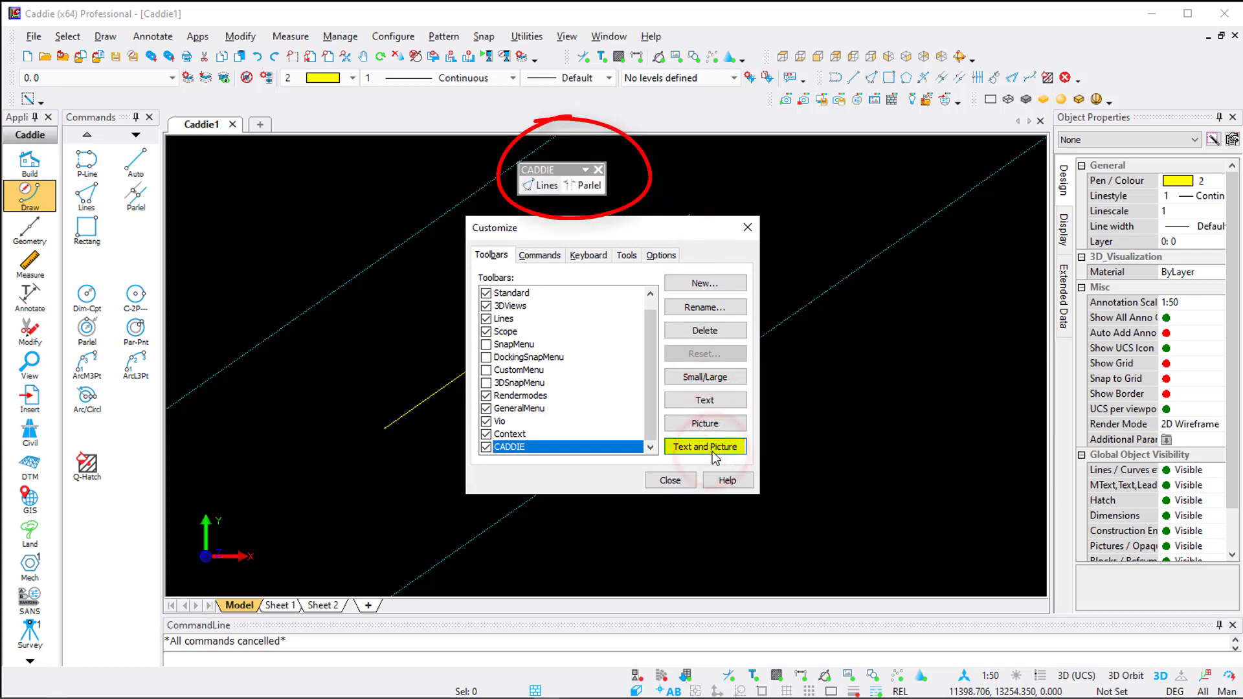
{"action": "left_click", "coordinate": [725, 379]}
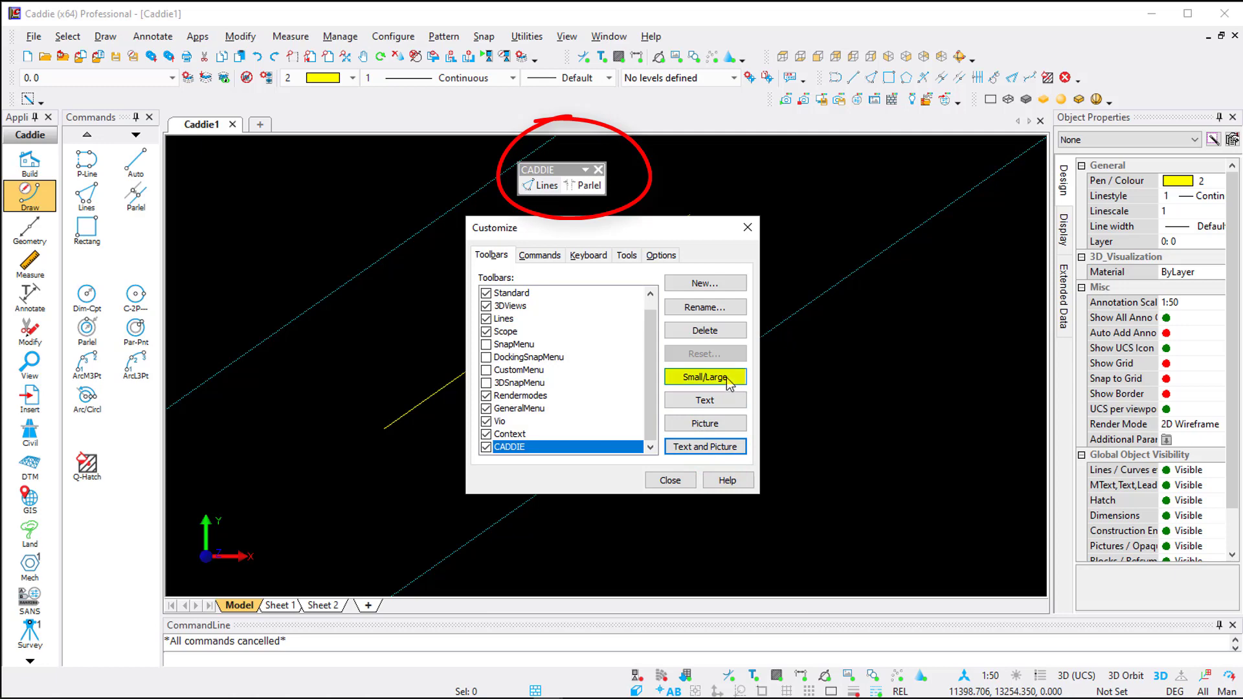
{"action": "left_click", "coordinate": [726, 378]}
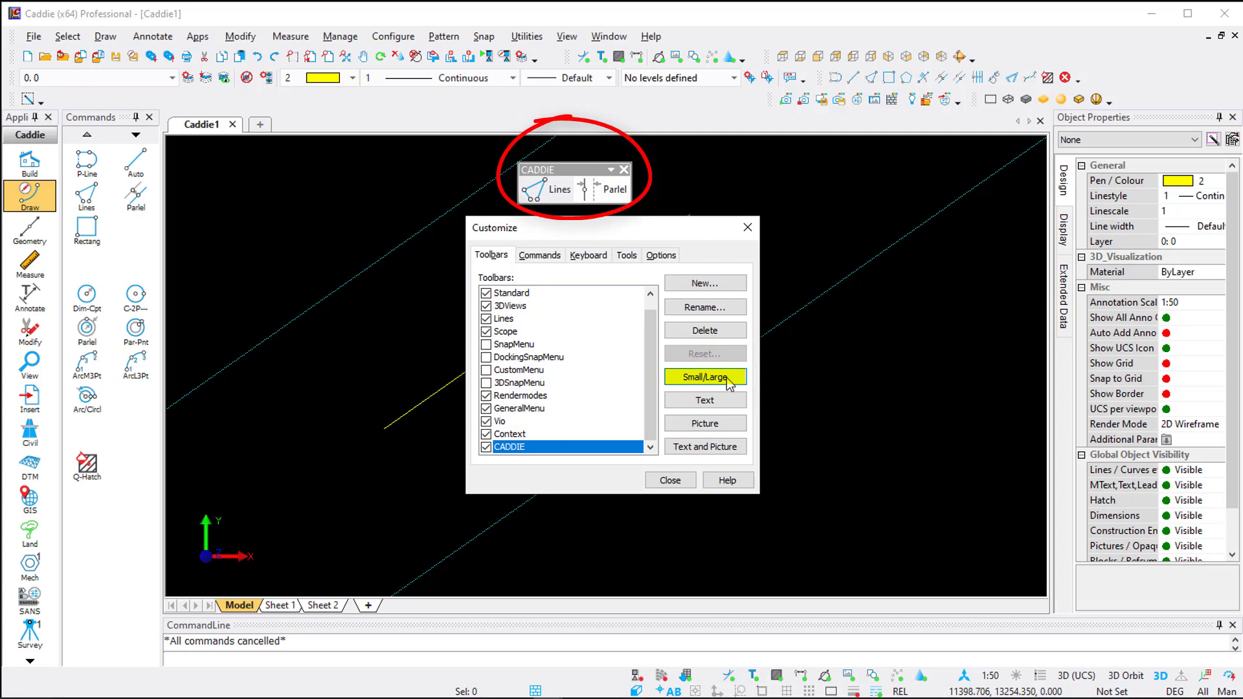
{"action": "left_click", "coordinate": [670, 480]}
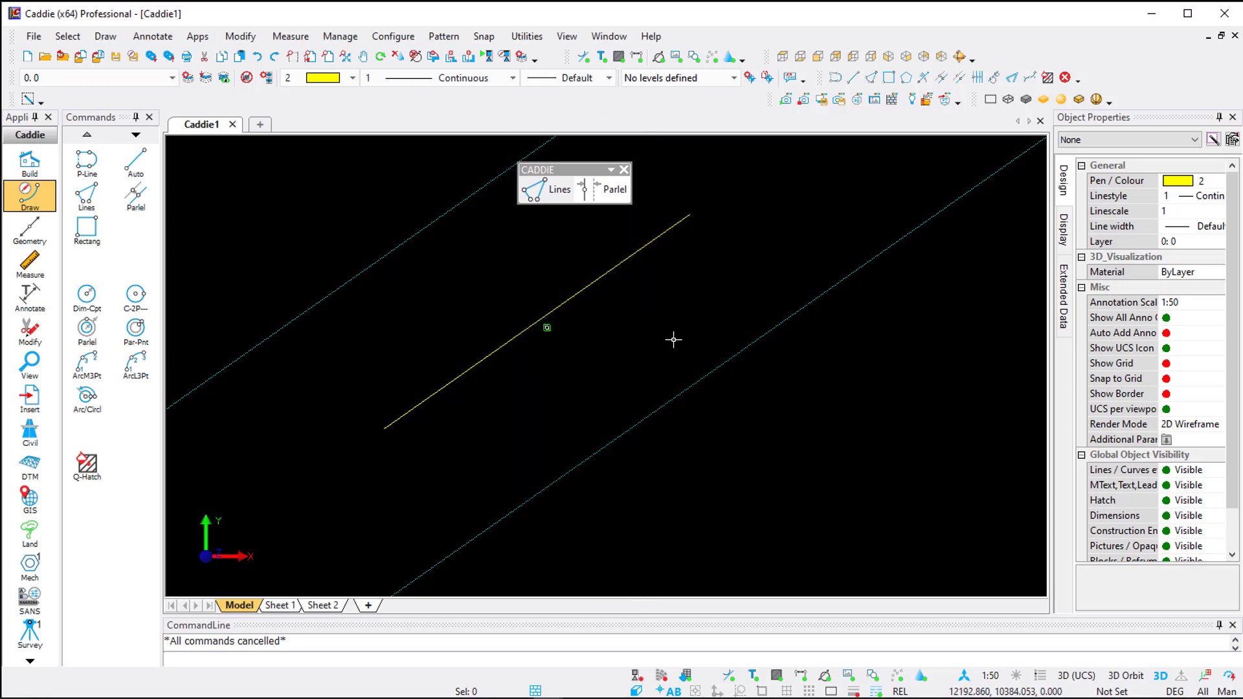
Save the current screen layout as 'CADDIE 1', then reopen the Screen Layout options
{"action": "left_click_drag", "start_coordinate": [570, 174], "coordinate": [879, 163]}
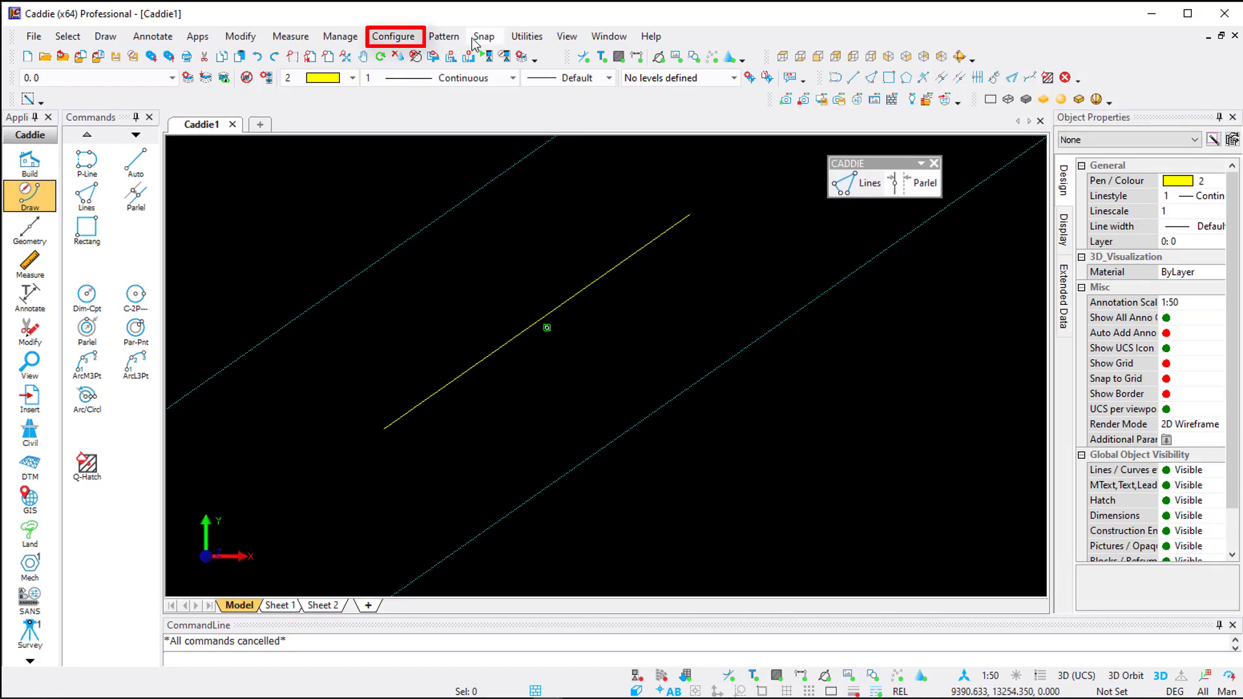
{"action": "left_click", "coordinate": [397, 37]}
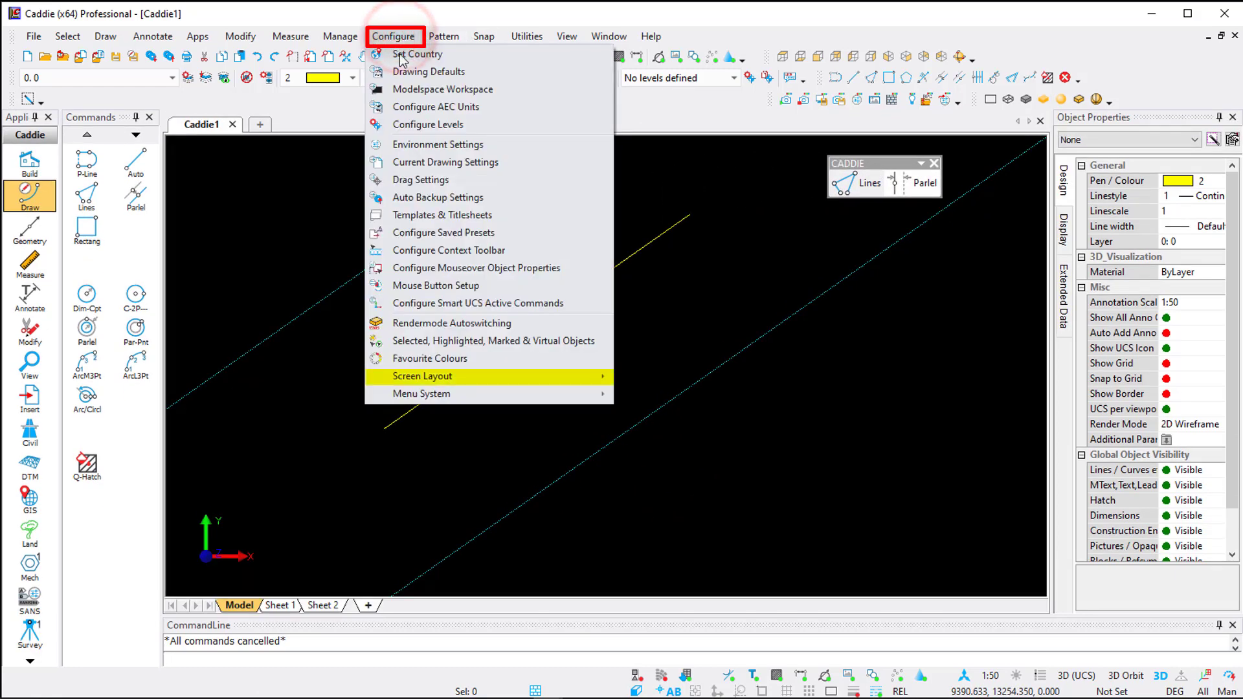
{"action": "mouse_move", "coordinate": [477, 374]}
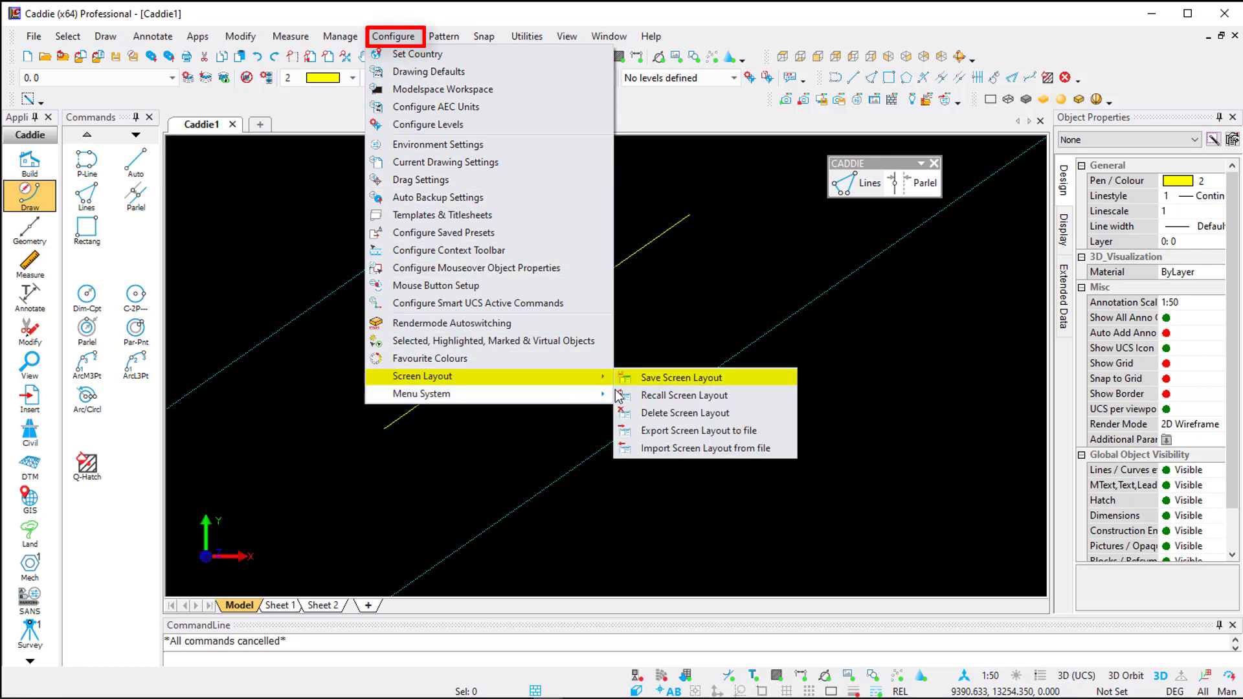
{"action": "left_click", "coordinate": [734, 378]}
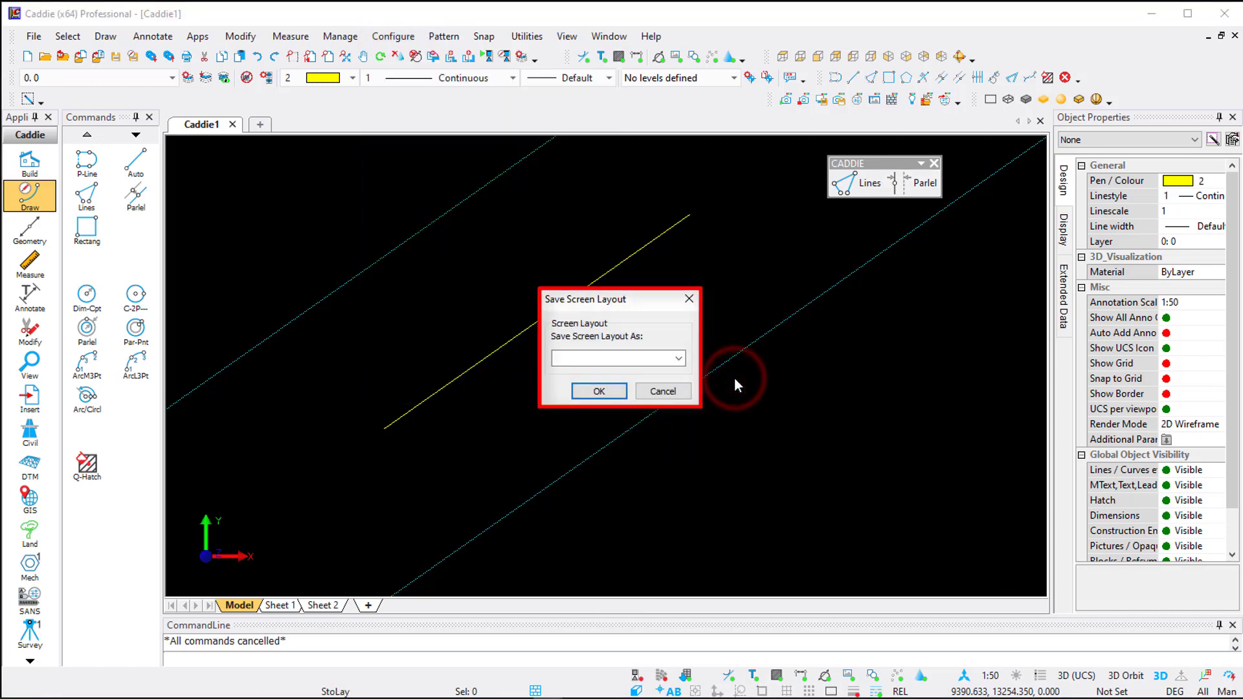
{"action": "type", "text": "CADDIE "}
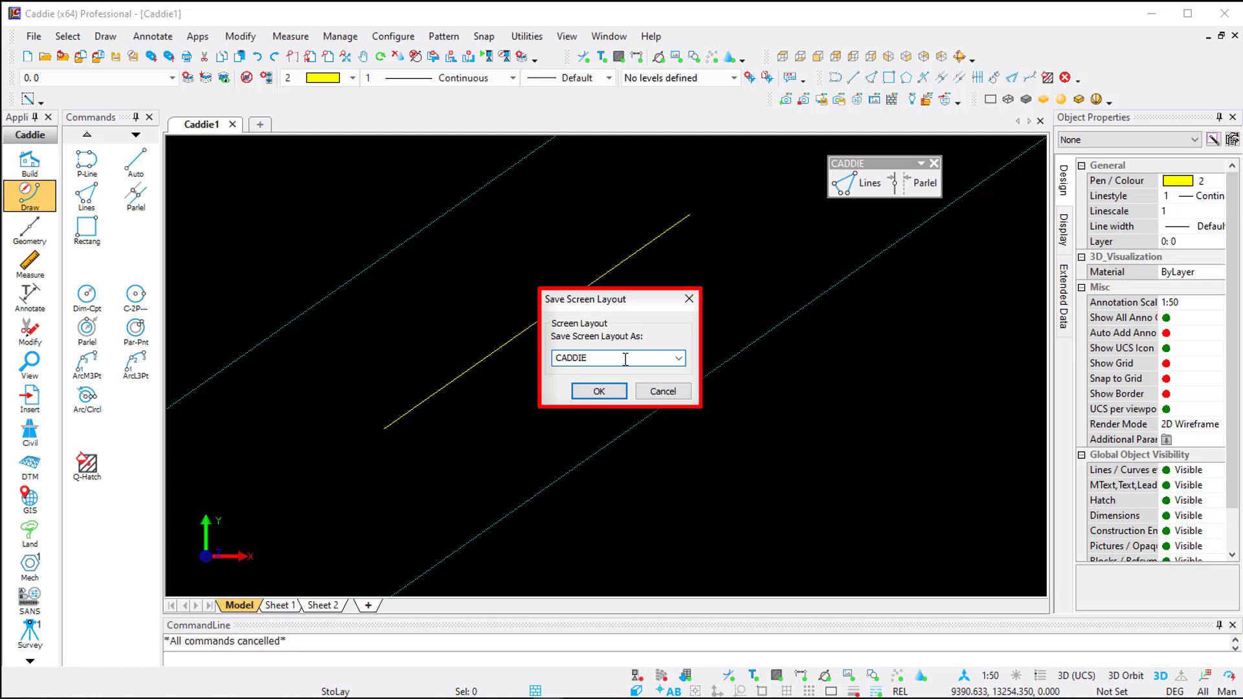
{"action": "type", "text": "1"}
{"action": "left_click", "coordinate": [598, 391]}
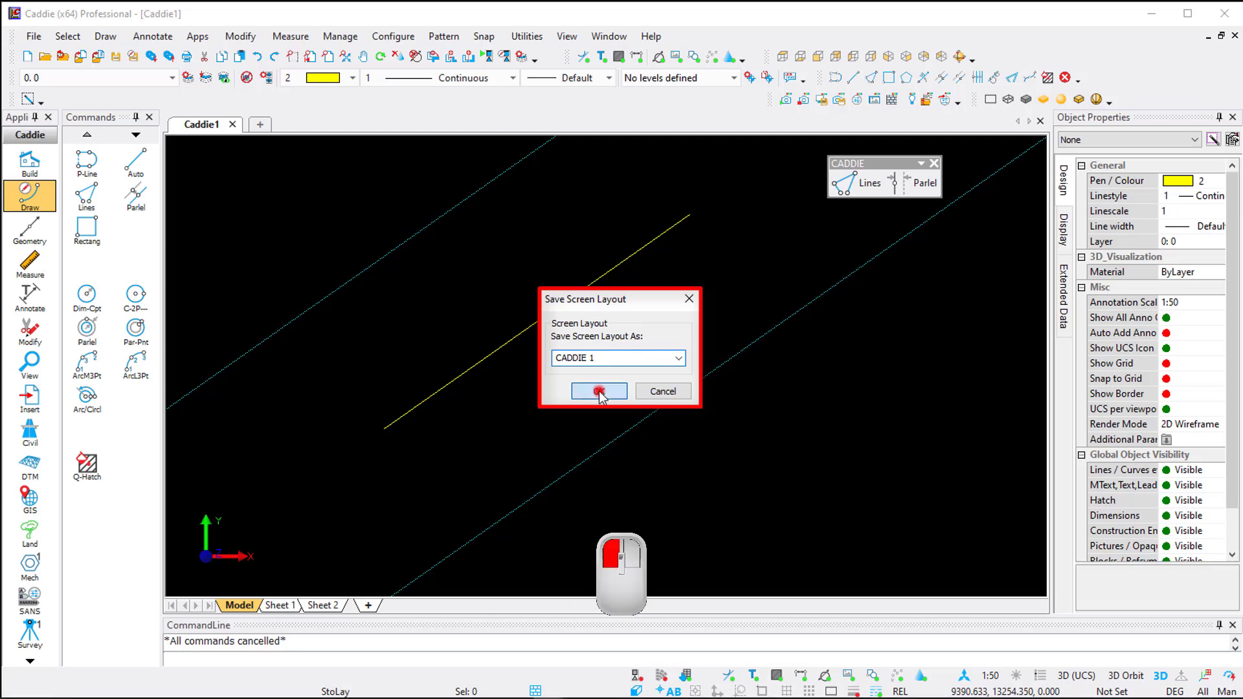
{"action": "left_click", "coordinate": [393, 37]}
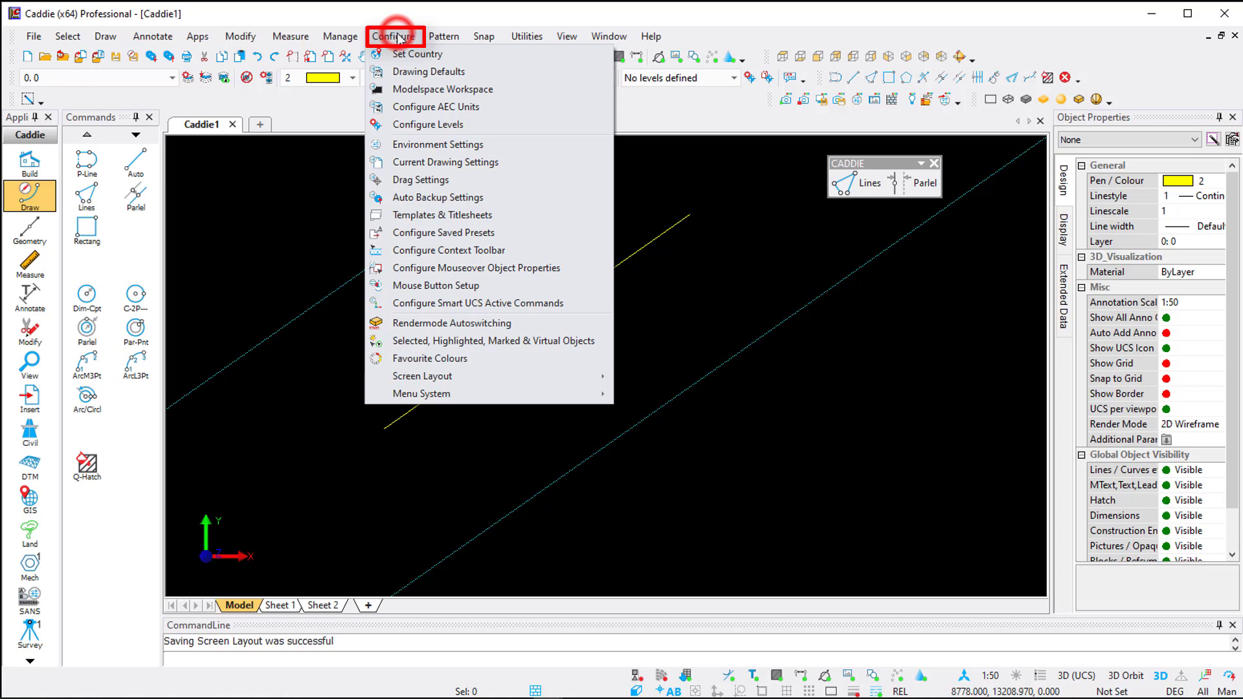
{"action": "left_click", "coordinate": [471, 378]}
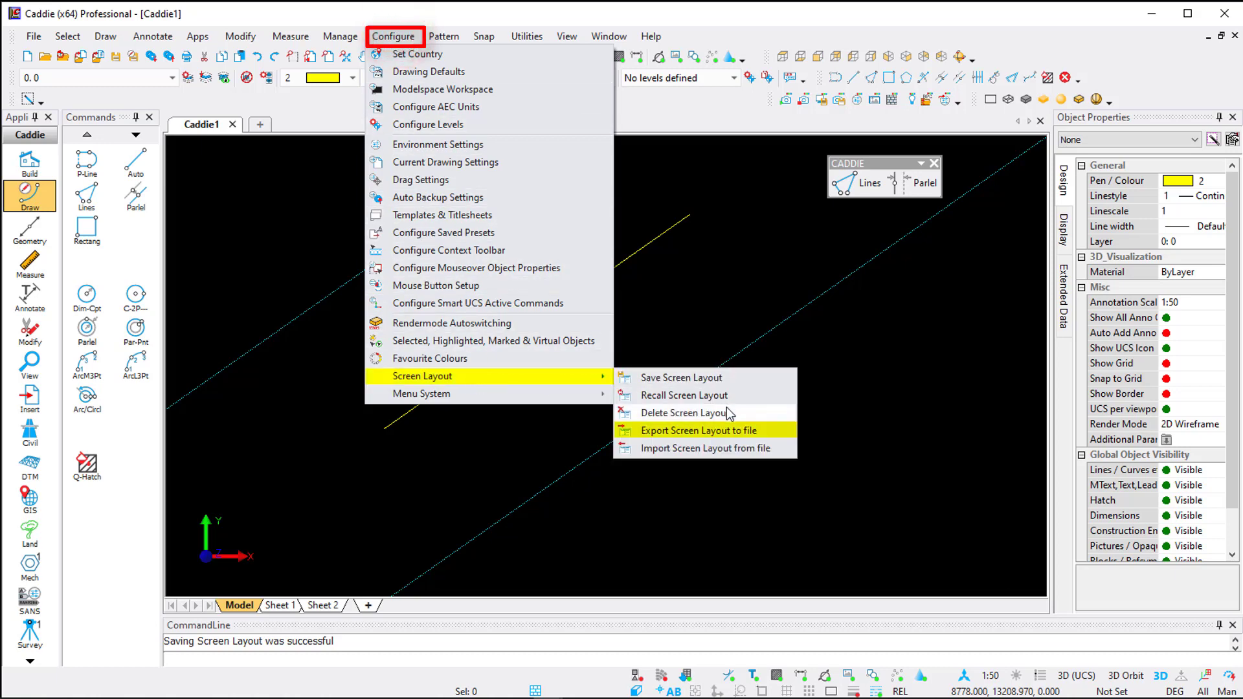